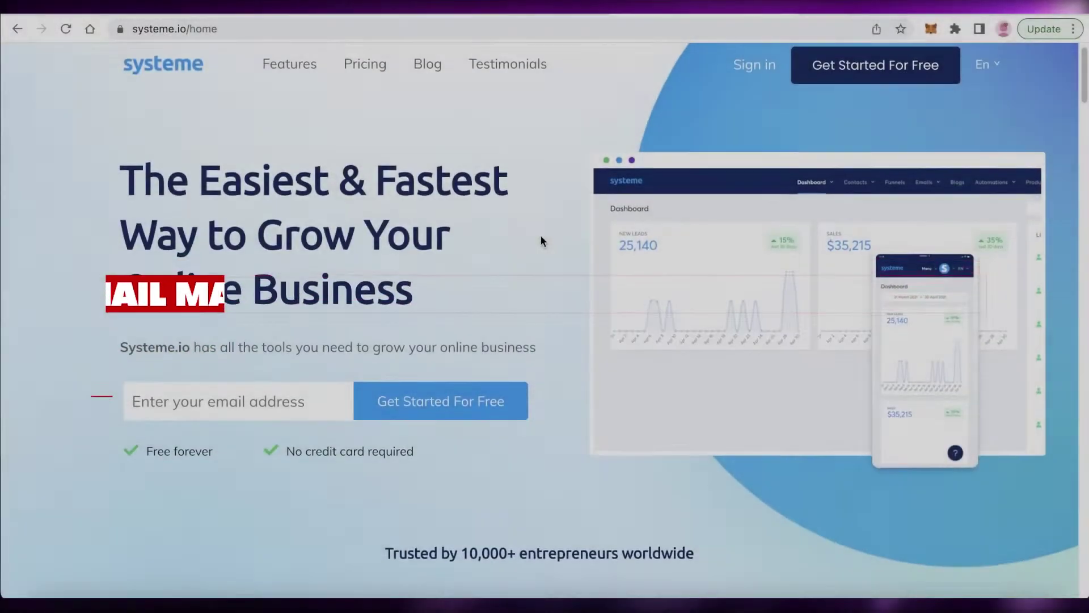
Expand Email Marketing in the homepage tools section and open 'Start growing your email list' in a new tab.
{"action": "scroll", "coordinate": [542, 241], "scroll_direction": "down", "scroll_amount": 5}
{"action": "scroll", "coordinate": [540, 236], "scroll_direction": "up", "scroll_amount": 1}
{"action": "scroll", "coordinate": [539, 233], "scroll_direction": "up", "scroll_amount": 4}
{"action": "scroll", "coordinate": [539, 234], "scroll_direction": "down", "scroll_amount": 15}
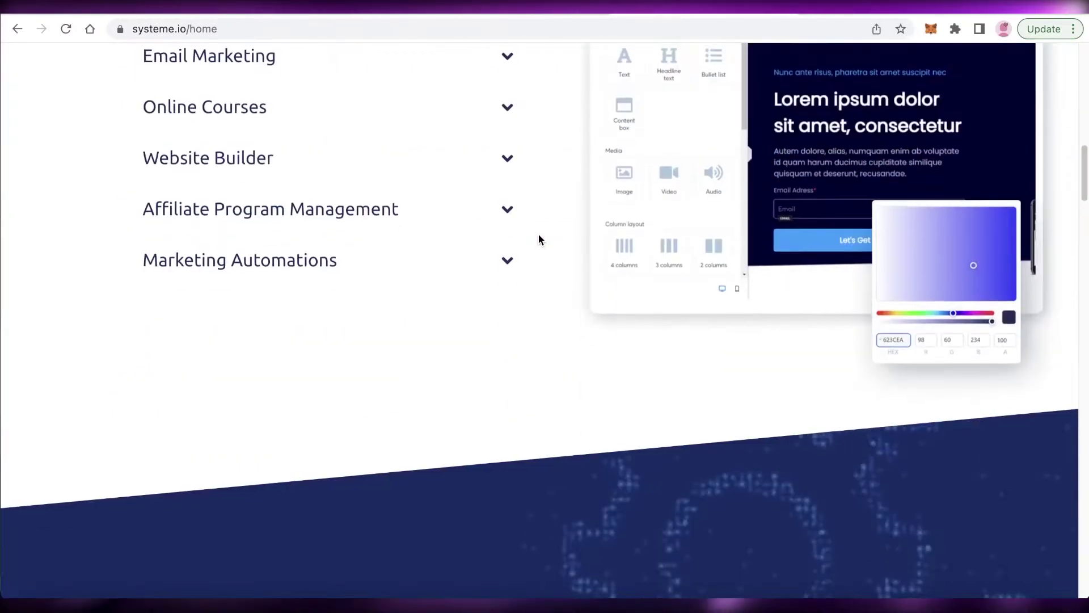
{"action": "scroll", "coordinate": [539, 234], "scroll_direction": "up", "scroll_amount": 6}
{"action": "scroll", "coordinate": [539, 234], "scroll_direction": "down", "scroll_amount": 3}
{"action": "scroll", "coordinate": [539, 233], "scroll_direction": "up", "scroll_amount": 1}
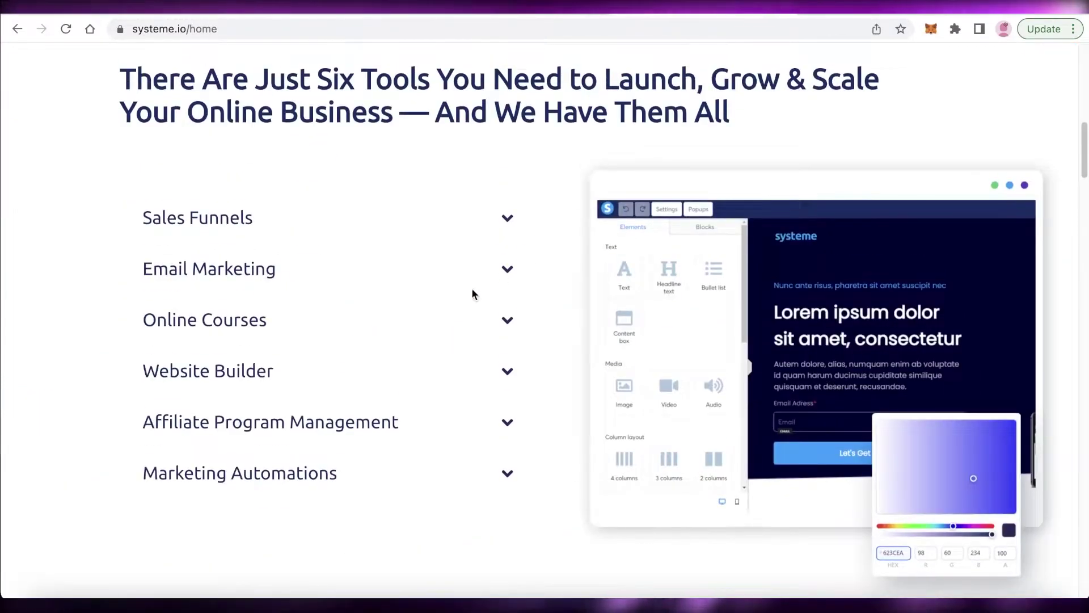
{"action": "left_click", "coordinate": [505, 273]}
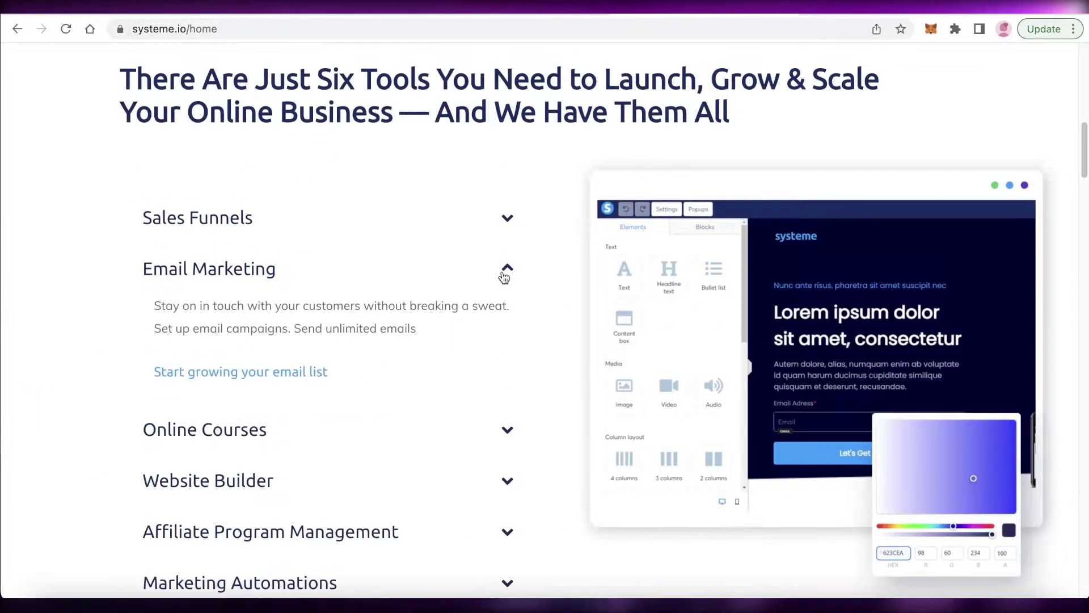
{"action": "right_click", "coordinate": [288, 375]}
{"action": "left_click", "coordinate": [325, 370]}
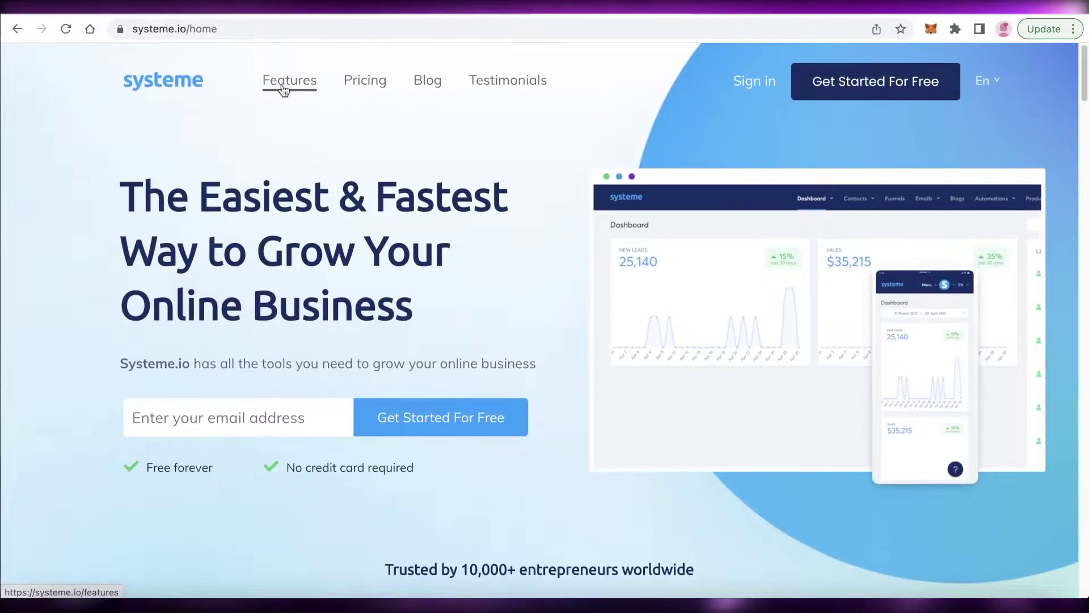
Scroll the homepage back to the list of six business tools, clearing the link selection.
{"action": "scroll", "coordinate": [281, 84], "scroll_direction": "down", "scroll_amount": 5}
{"action": "scroll", "coordinate": [281, 84], "scroll_direction": "down", "scroll_amount": 8}
{"action": "scroll", "coordinate": [282, 84], "scroll_direction": "down", "scroll_amount": 6}
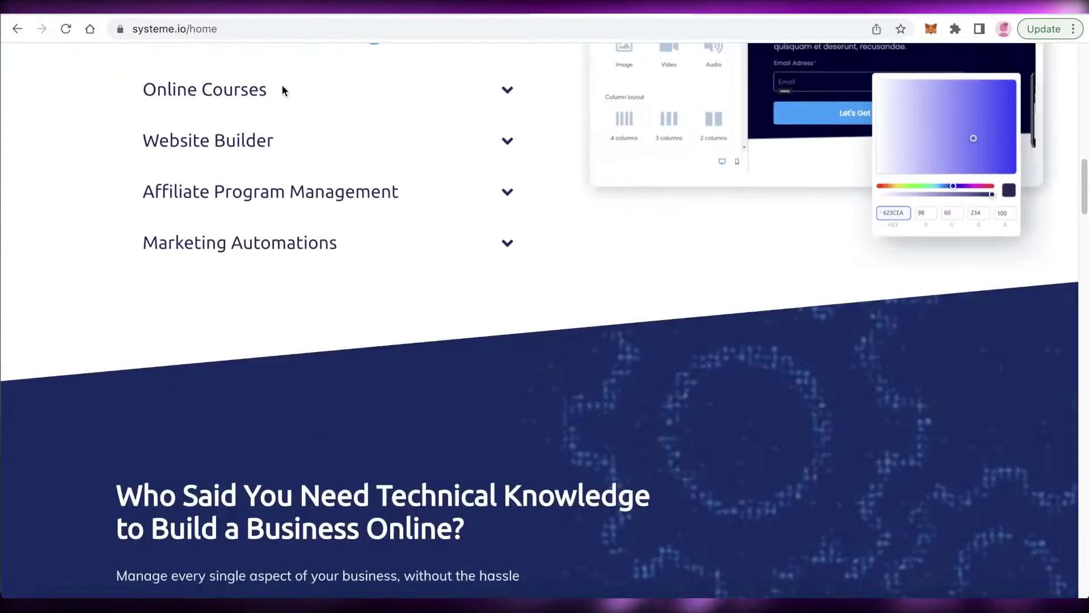
{"action": "scroll", "coordinate": [216, 253], "scroll_direction": "up", "scroll_amount": 2}
{"action": "left_click", "coordinate": [72, 255]}
{"action": "scroll", "coordinate": [73, 255], "scroll_direction": "up", "scroll_amount": 4}
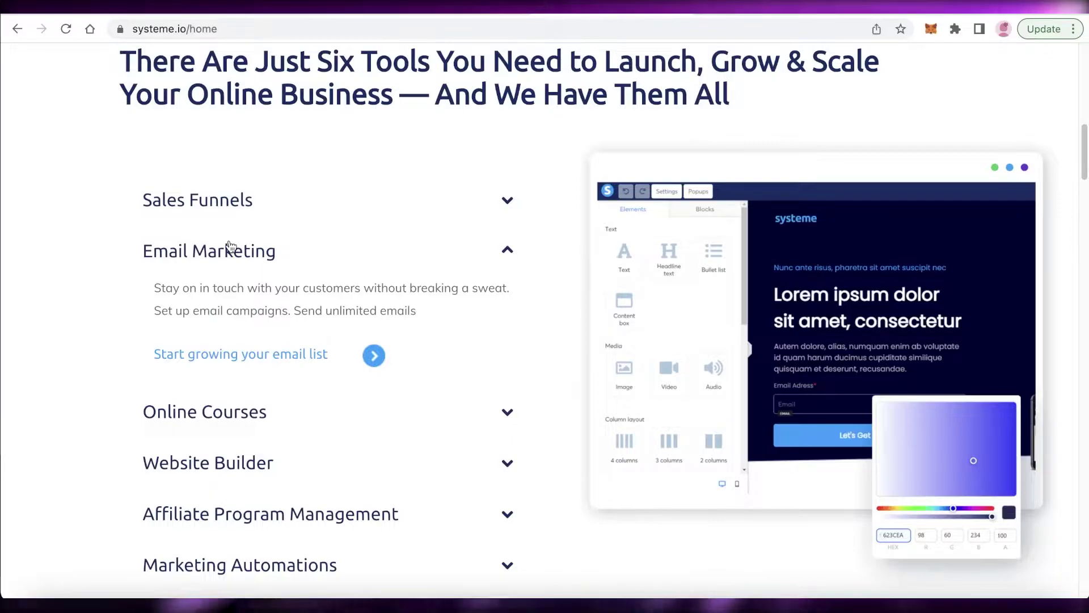
{"action": "scroll", "coordinate": [230, 245], "scroll_direction": "down", "scroll_amount": 1}
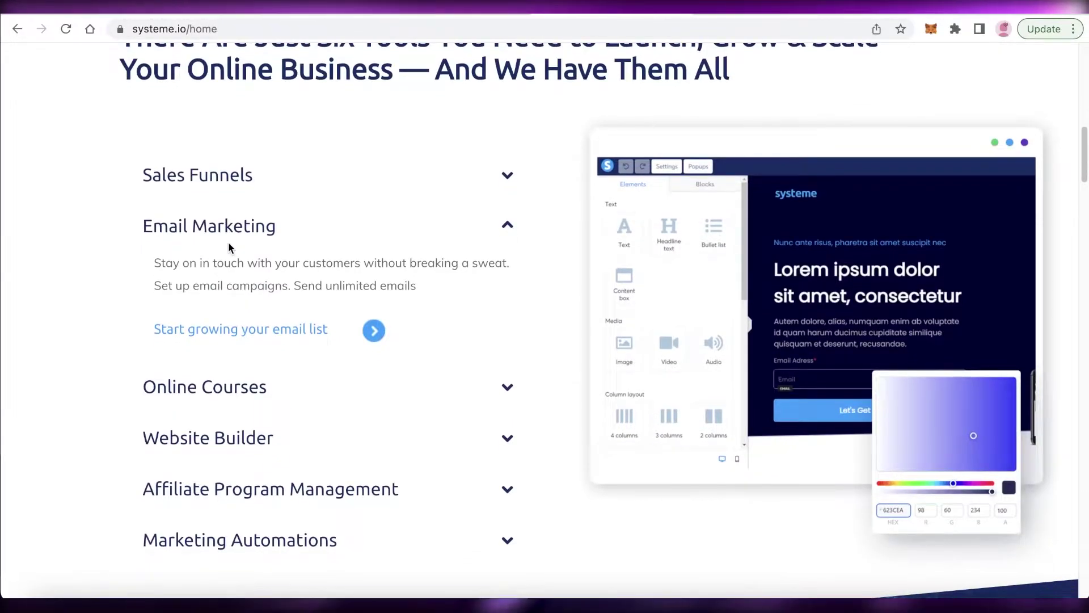
{"action": "scroll", "coordinate": [228, 245], "scroll_direction": "down", "scroll_amount": 1}
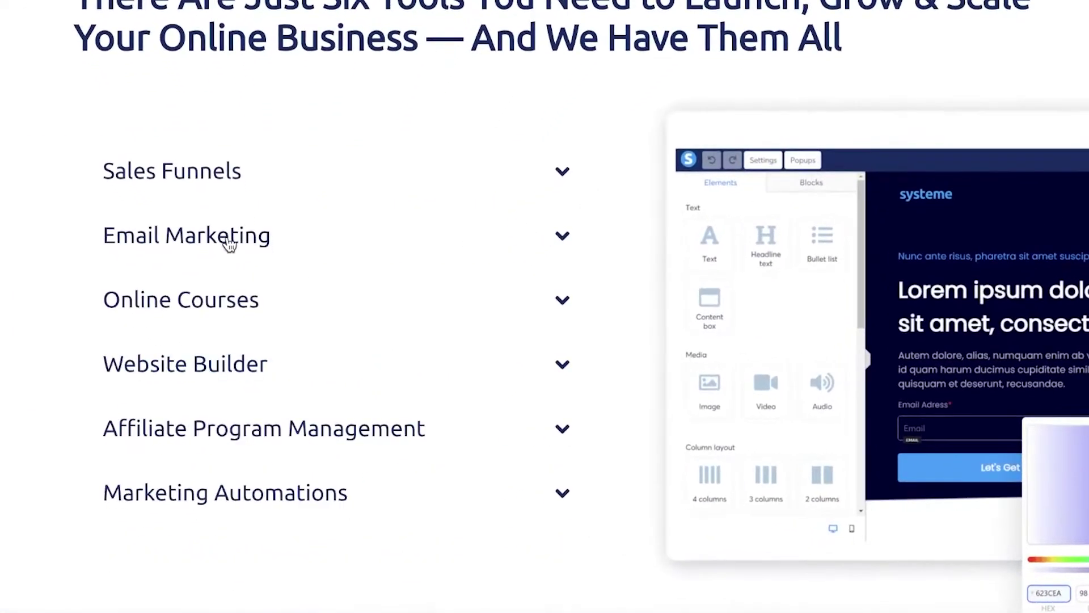
Submit the free systeme.io signup form with the saved email address.
{"action": "double_click", "coordinate": [231, 237]}
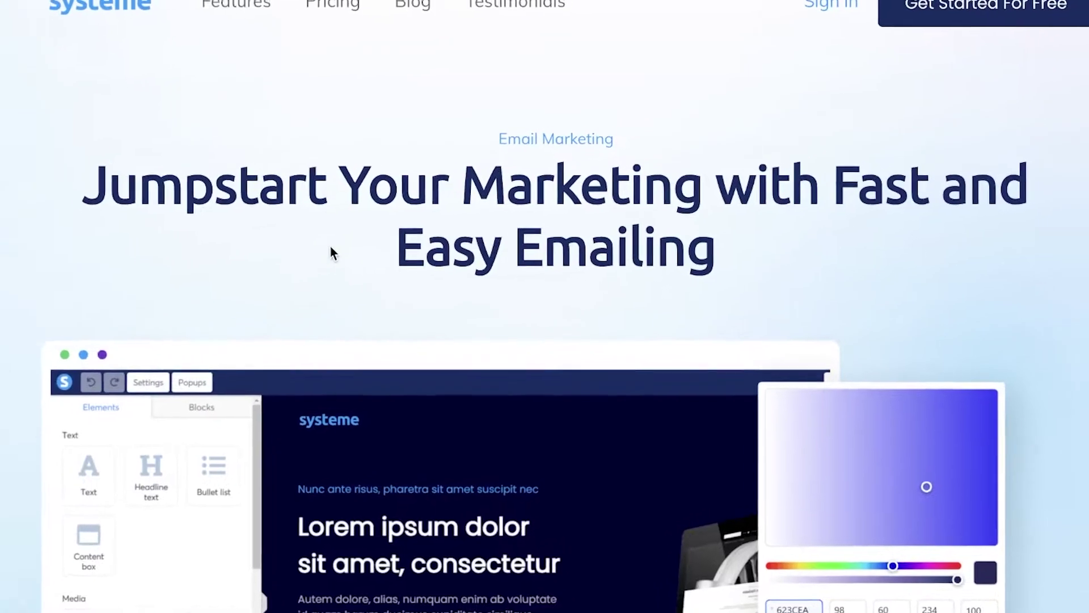
{"action": "left_click", "coordinate": [766, 44]}
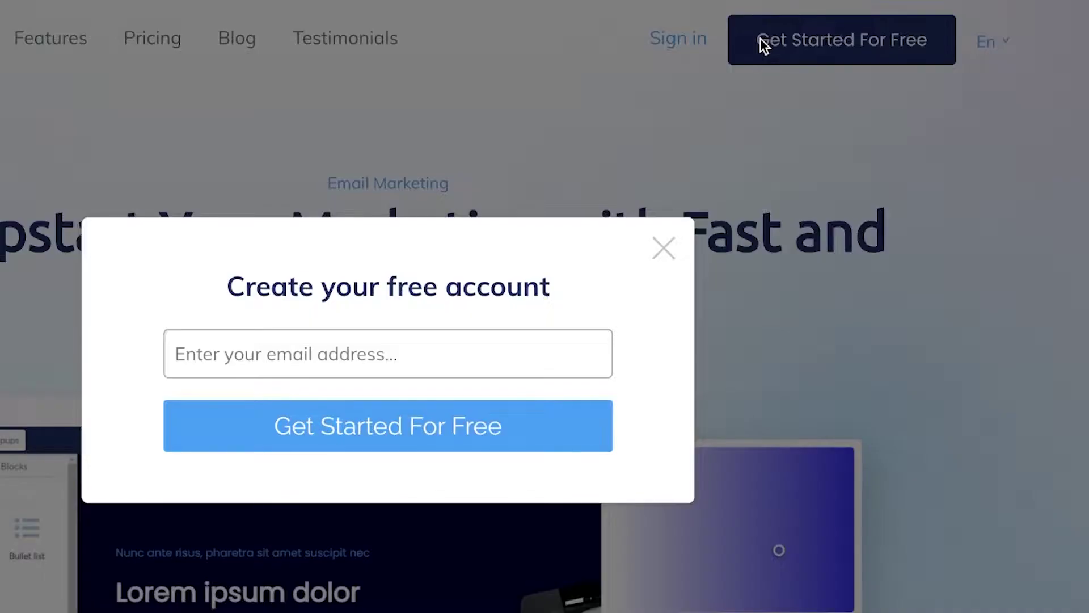
{"action": "left_click", "coordinate": [397, 363]}
{"action": "left_click", "coordinate": [404, 407]}
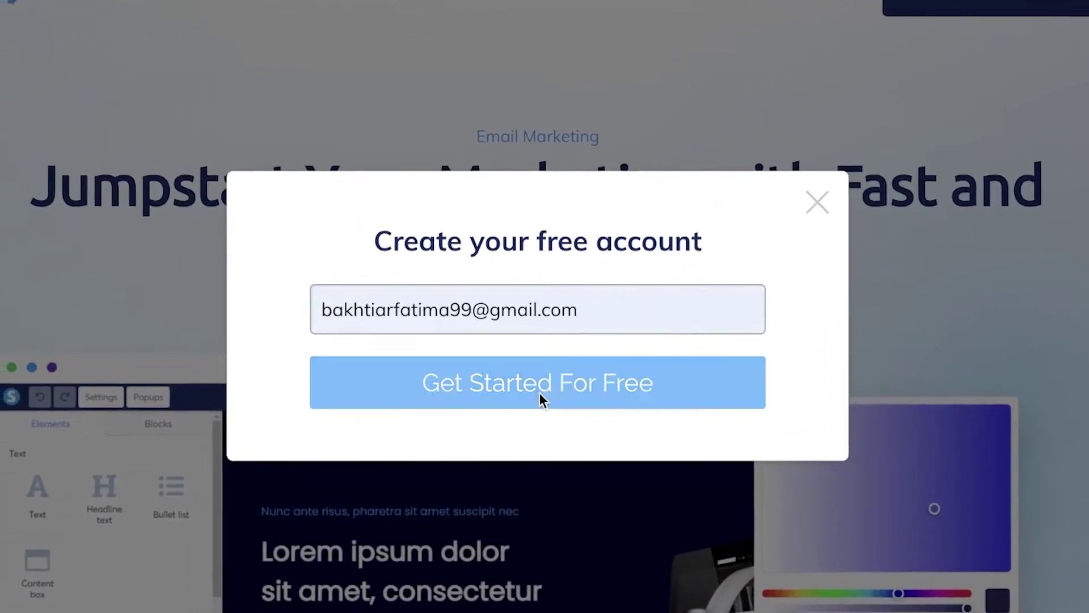
{"action": "left_click", "coordinate": [540, 394]}
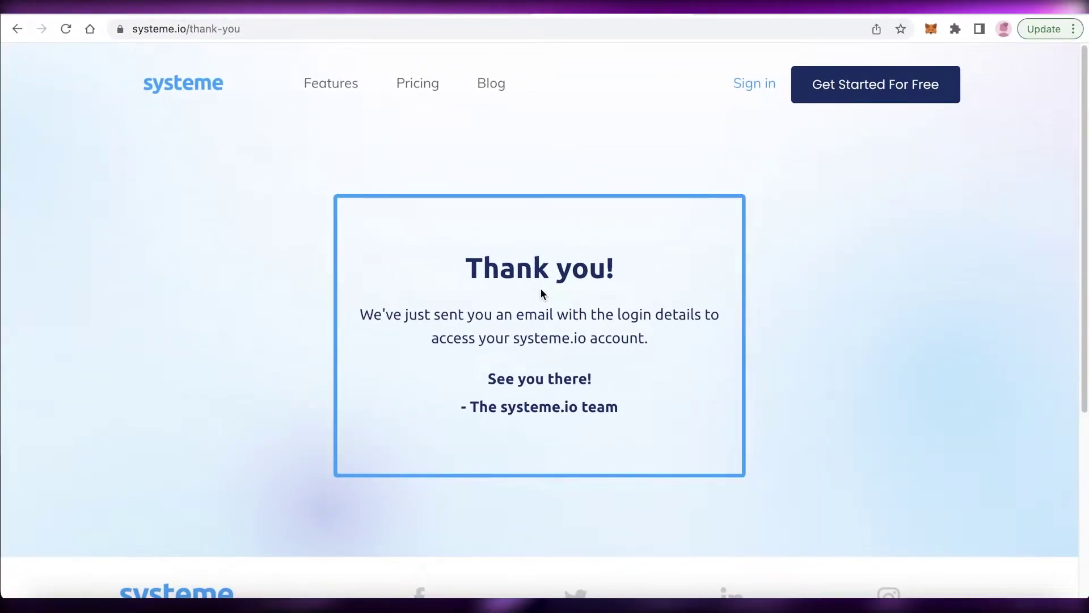
Open Gmail in a new tab and bring up the signed-in Google accounts list.
{"action": "key", "text": "ctrl+t"}
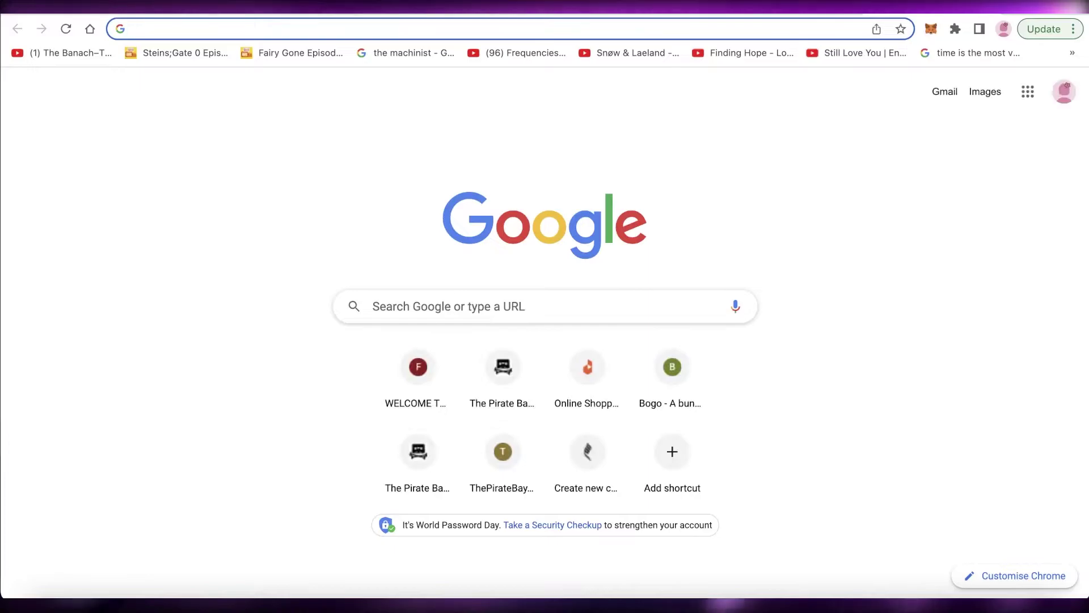
{"action": "type", "text": "gm"}
{"action": "key", "text": "Return"}
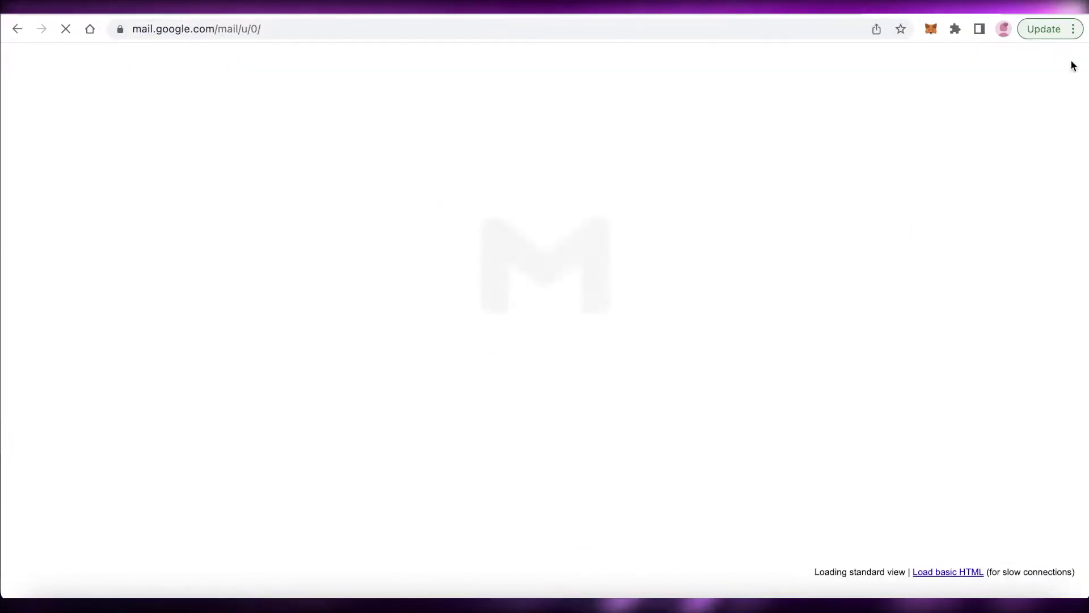
{"action": "left_click", "coordinate": [1072, 66]}
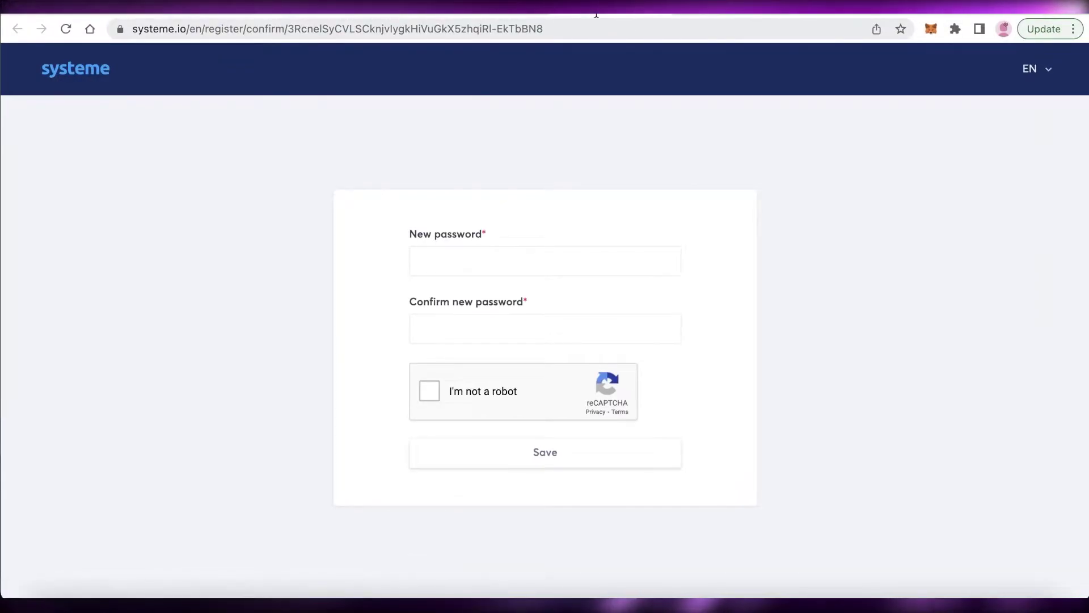
Enter and confirm the new password, pass the reCAPTCHA, and save it.
{"action": "left_click", "coordinate": [501, 269]}
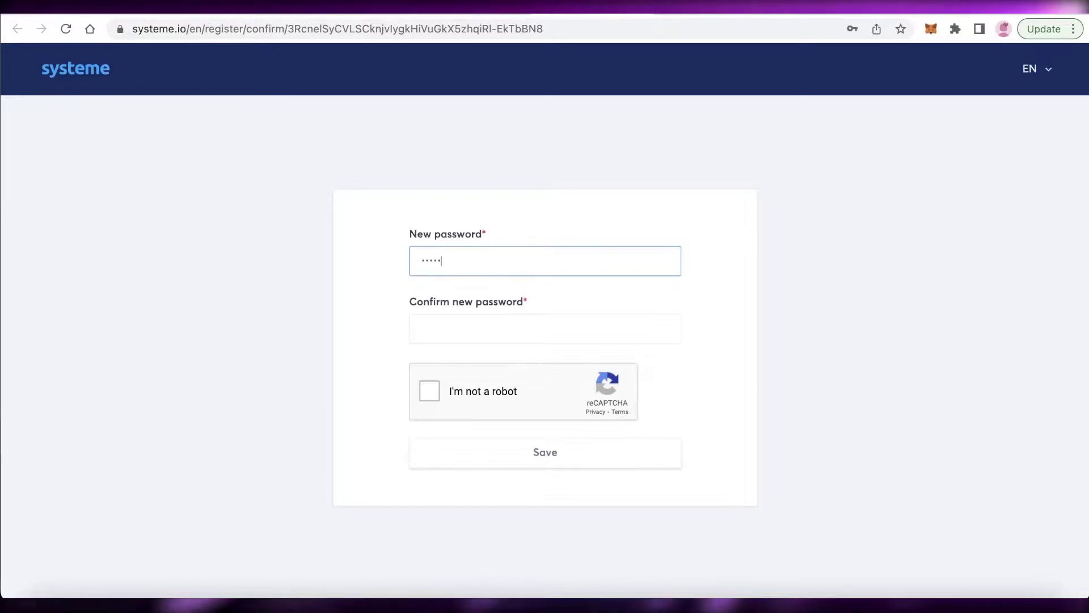
{"action": "type", "text": "****"}
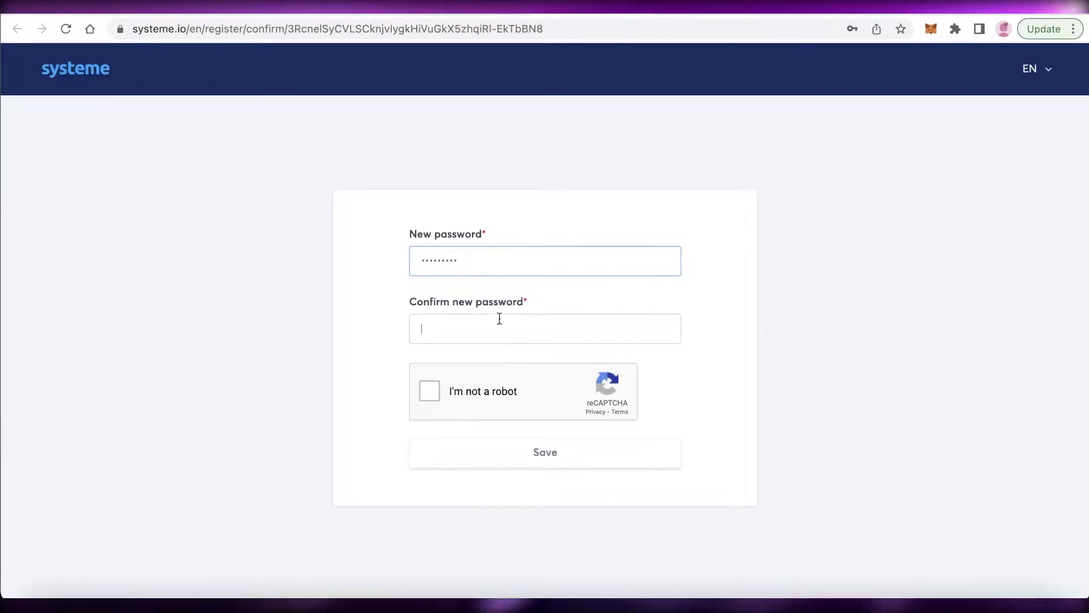
{"action": "type", "text": "******"}
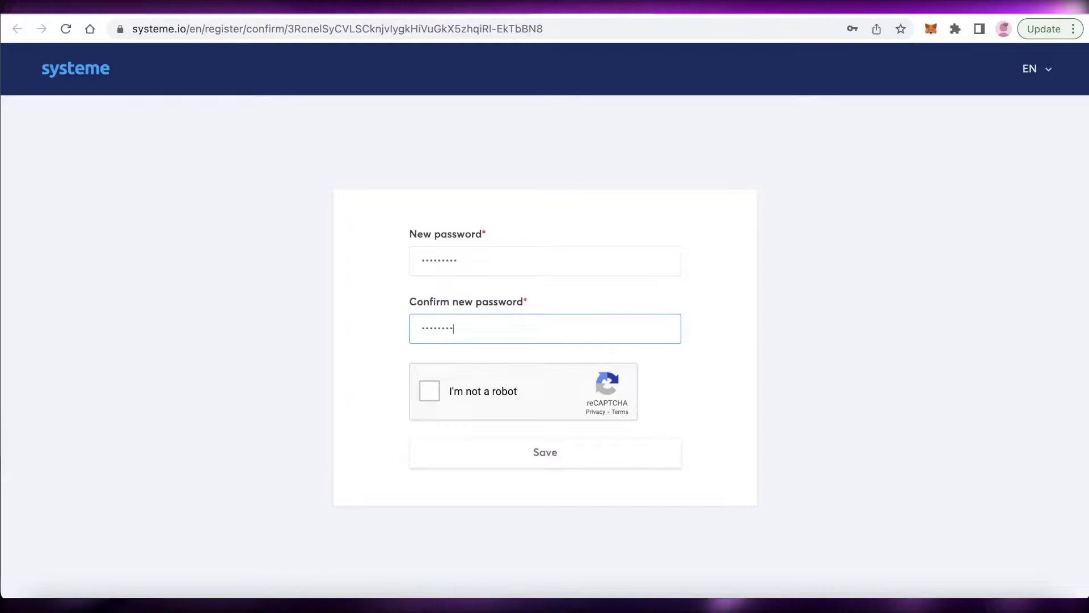
{"action": "left_click", "coordinate": [433, 389]}
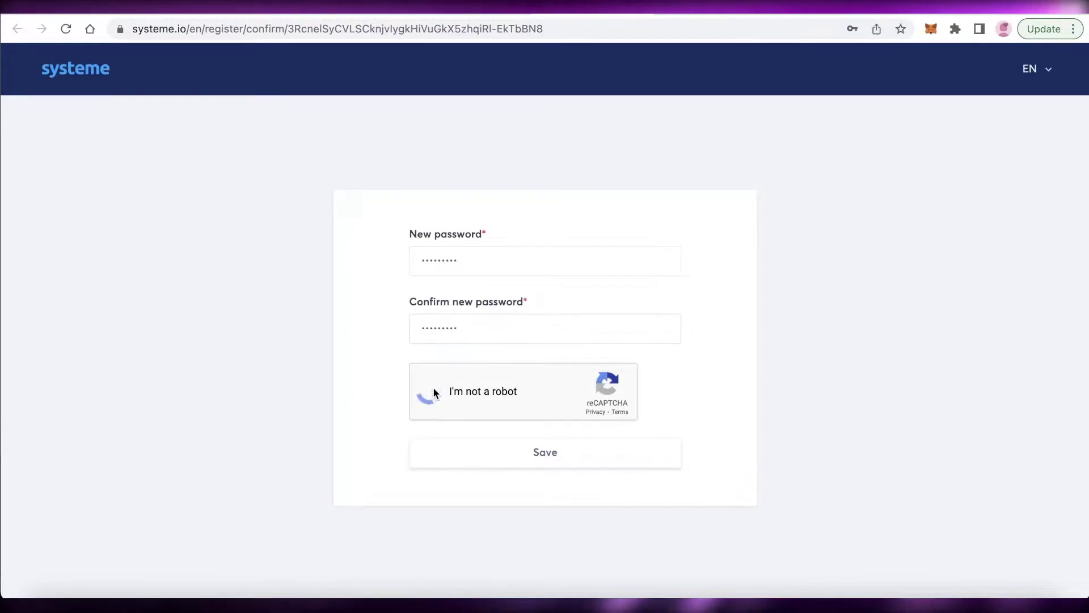
{"action": "left_click", "coordinate": [484, 456]}
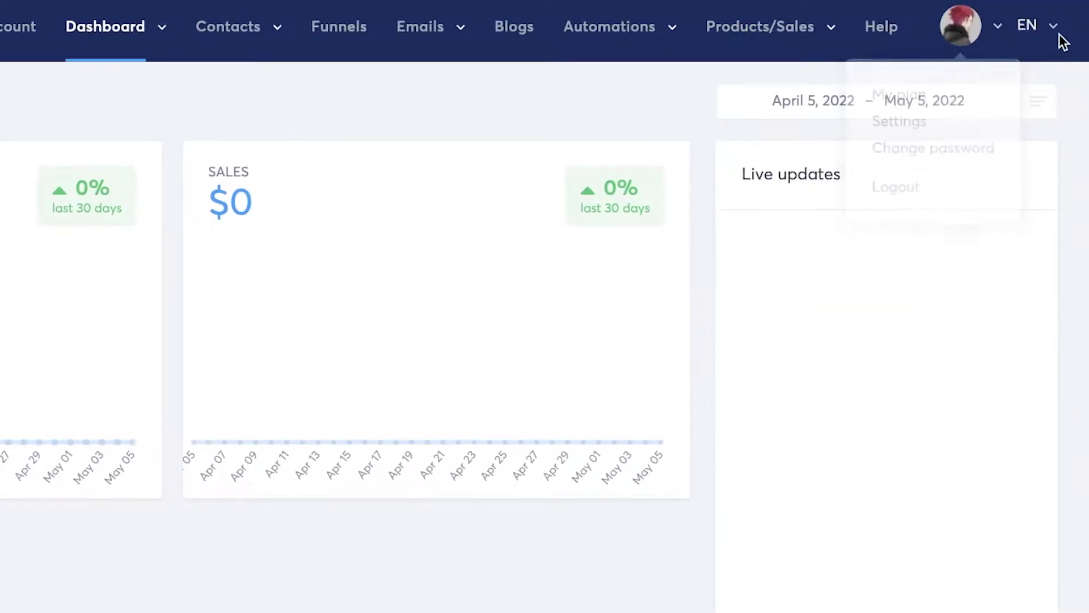
{"action": "mouse_move", "coordinate": [420, 26]}
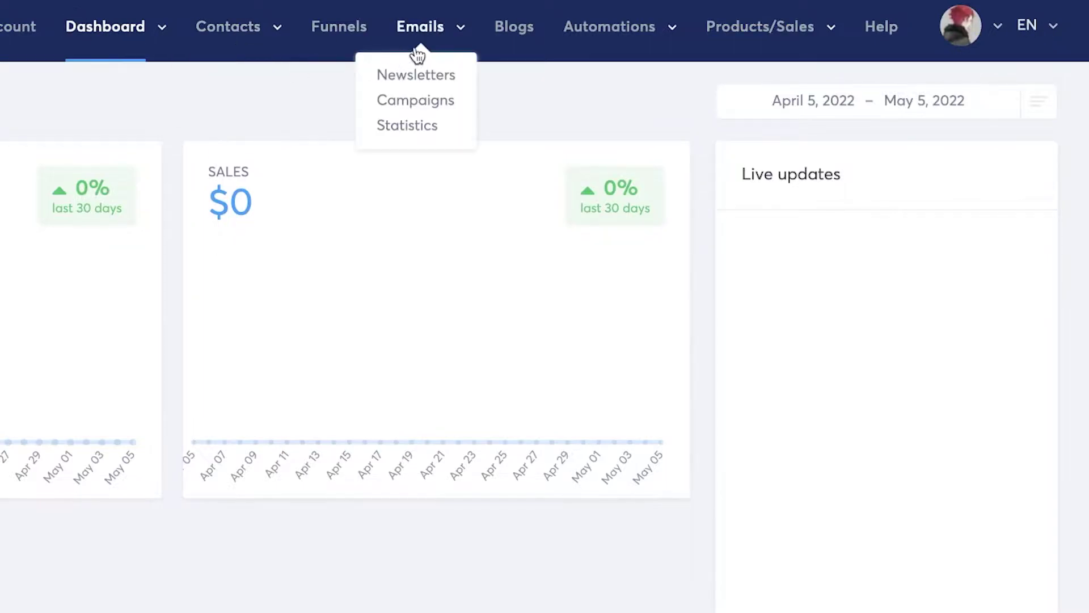
View the empty Emails > Campaigns and Emails > Newsletters lists.
{"action": "left_click", "coordinate": [430, 105]}
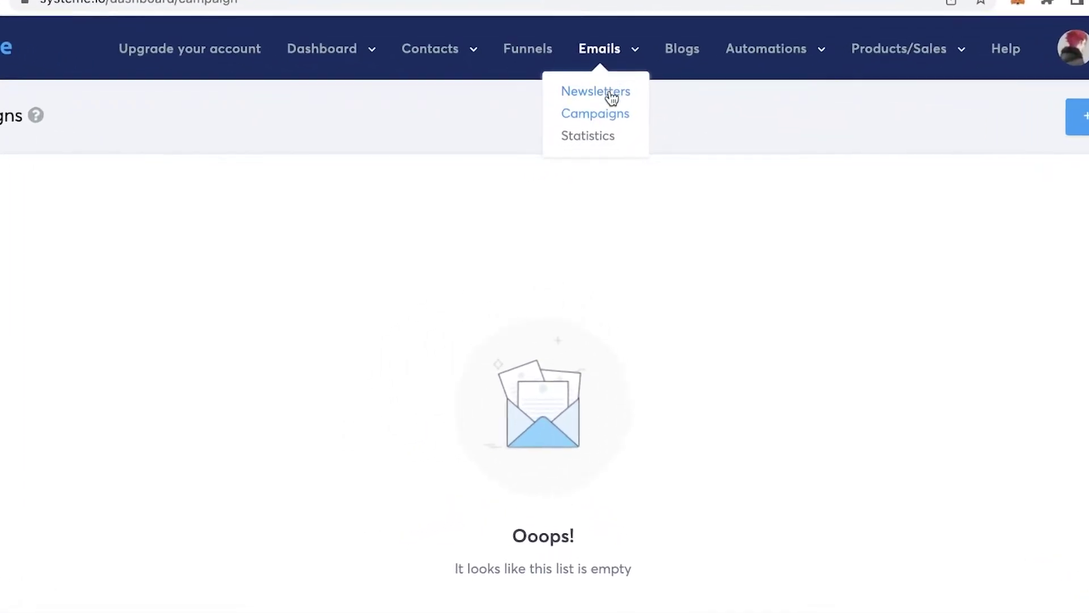
{"action": "left_click", "coordinate": [623, 85]}
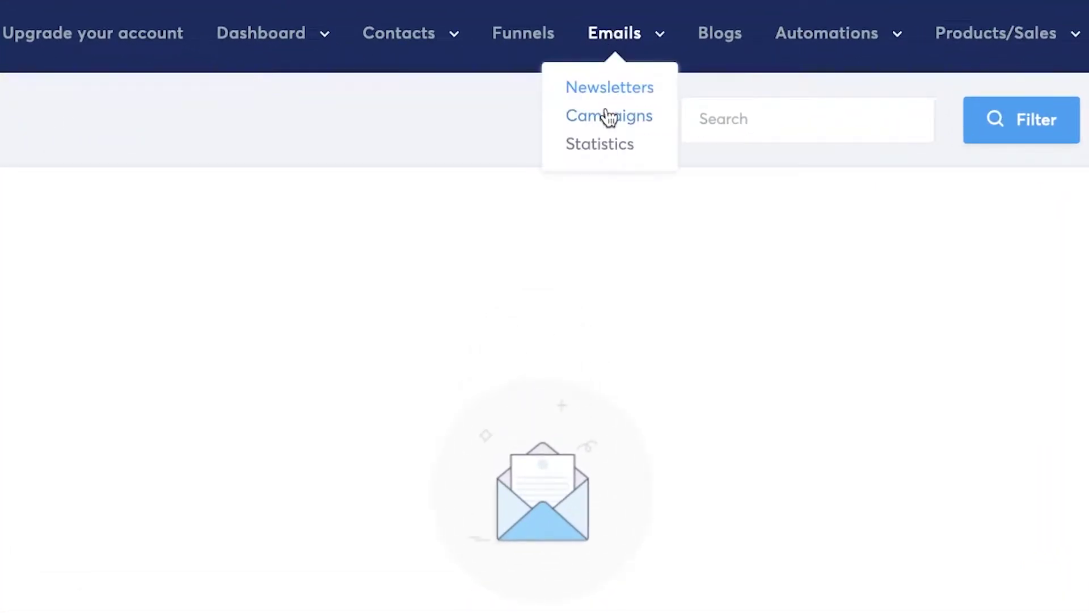
Open Emails > Statistics and scroll through its empty sent, opened, spam and bounced charts.
{"action": "left_click", "coordinate": [603, 156]}
{"action": "scroll", "coordinate": [590, 150], "scroll_direction": "down", "scroll_amount": 2}
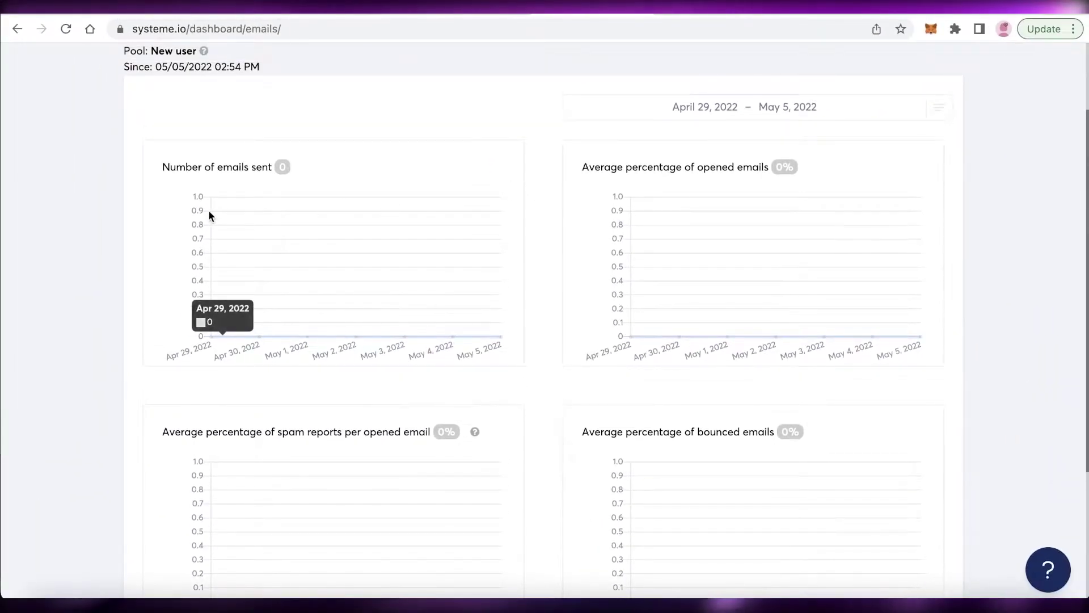
{"action": "scroll", "coordinate": [730, 187], "scroll_direction": "down", "scroll_amount": 3}
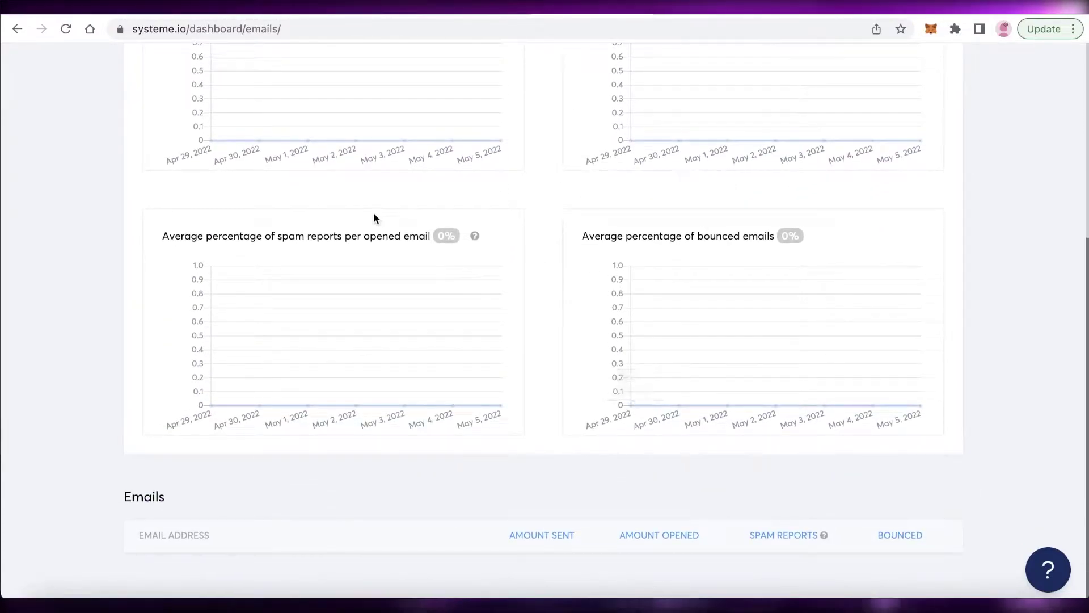
{"action": "scroll", "coordinate": [366, 221], "scroll_direction": "up", "scroll_amount": 5}
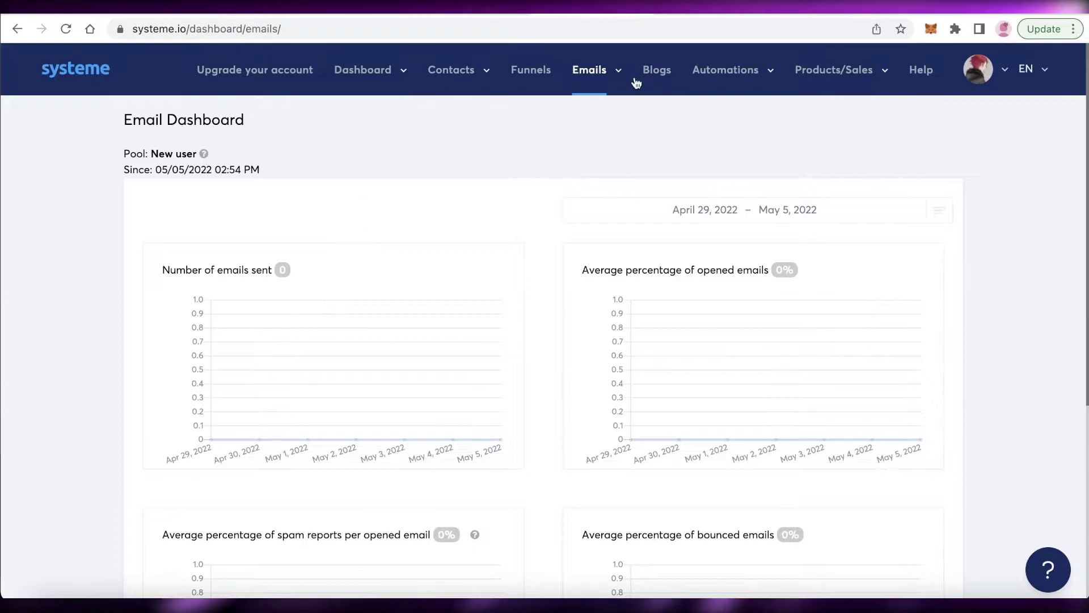
{"action": "mouse_move", "coordinate": [475, 14]}
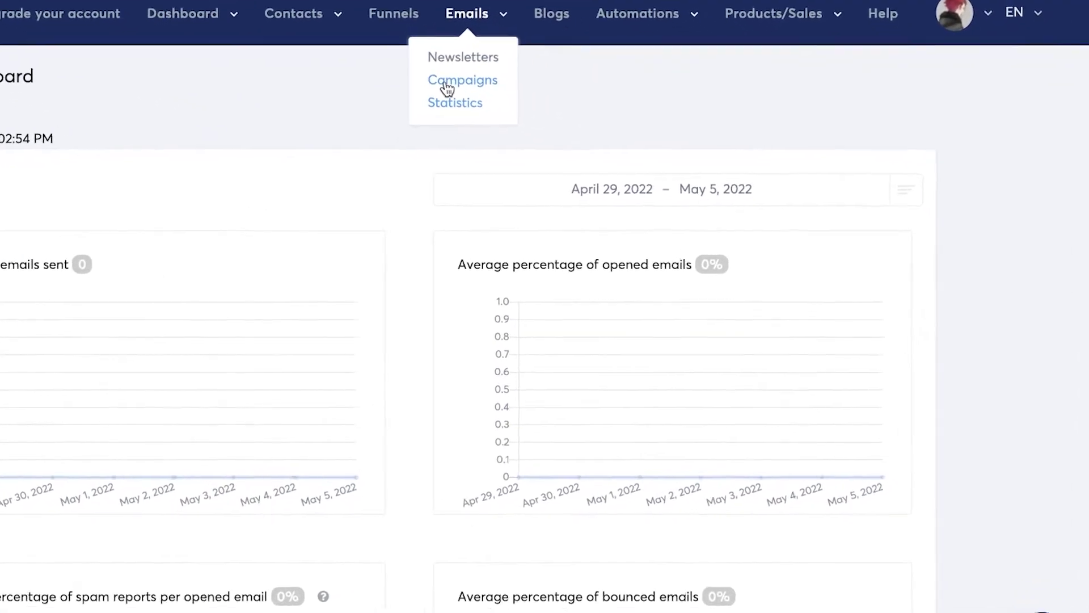
Create and save an email campaign named 'Welcome Email'.
{"action": "left_click", "coordinate": [584, 123]}
{"action": "left_click", "coordinate": [1028, 78]}
{"action": "type", "text": "Welcome Email"}
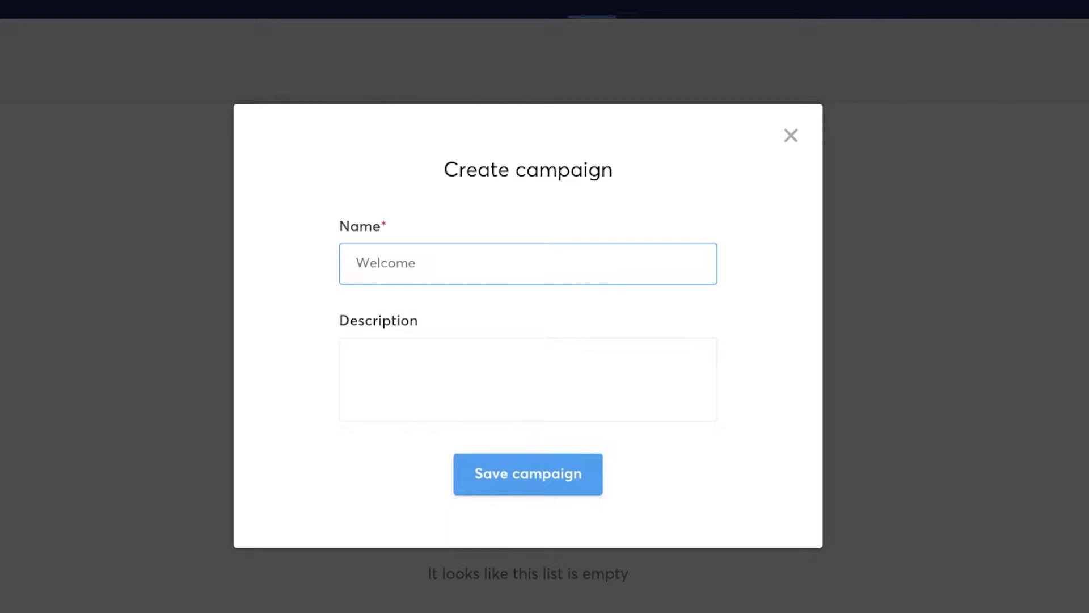
{"action": "left_click", "coordinate": [631, 410]}
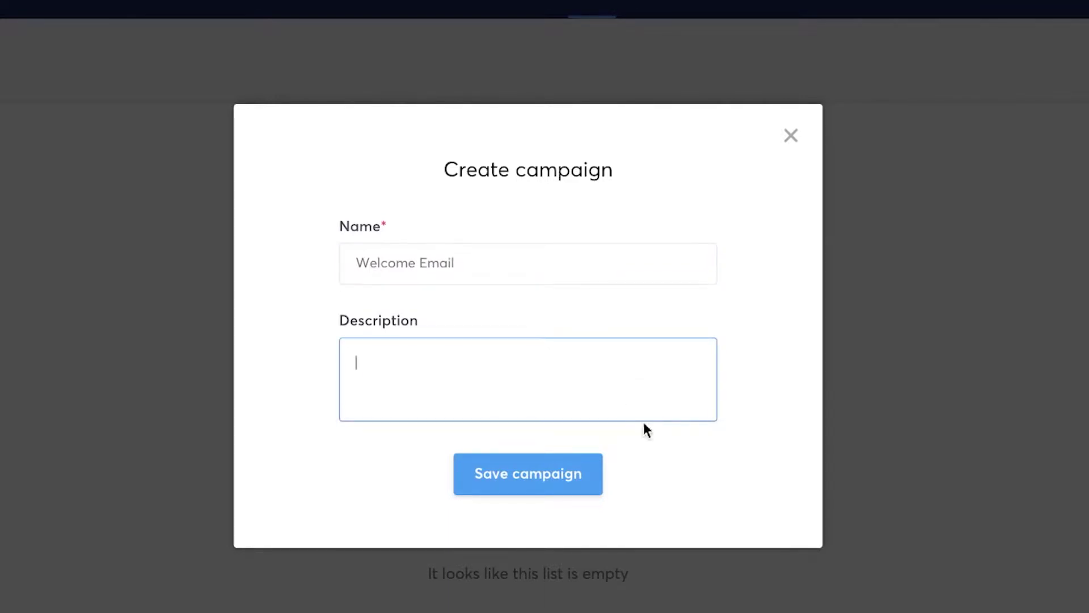
{"action": "left_click", "coordinate": [582, 483]}
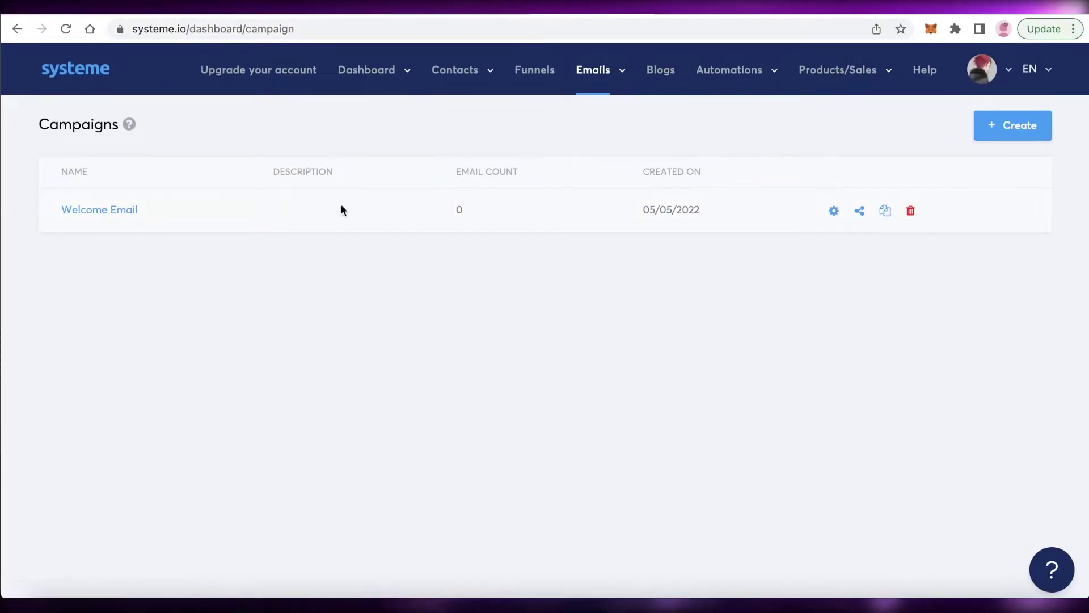
Start a new email in Welcome Email, filling the sender address from saved entries.
{"action": "left_click", "coordinate": [78, 205]}
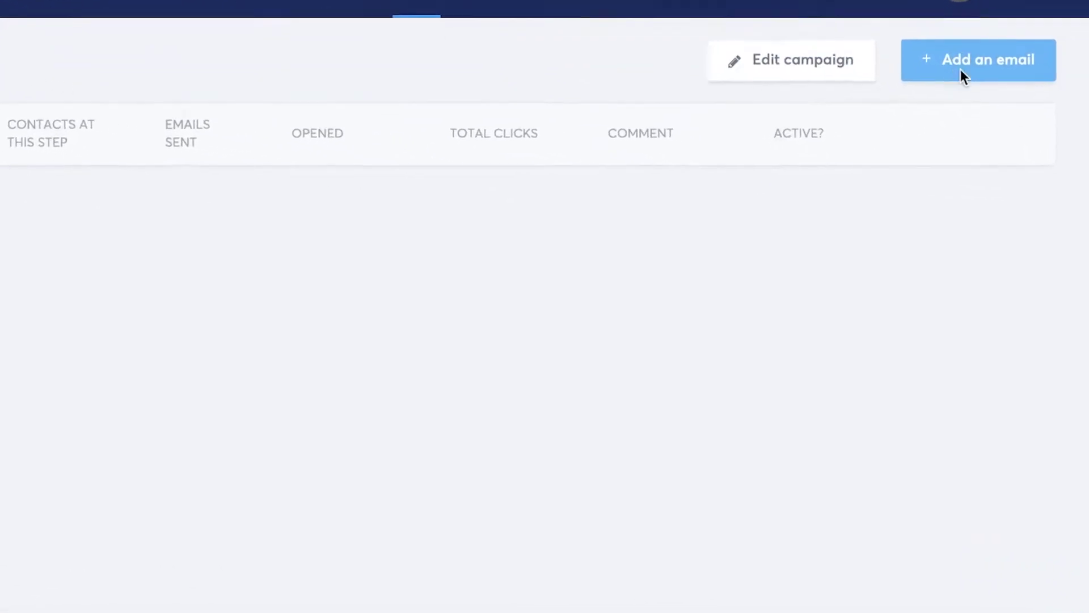
{"action": "left_click", "coordinate": [982, 135]}
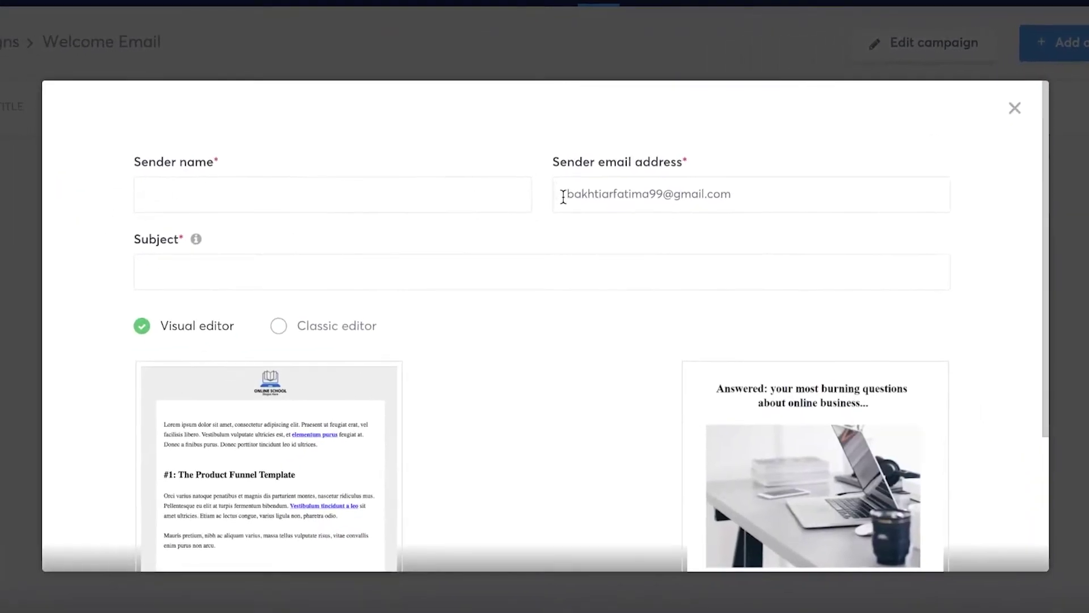
{"action": "left_click", "coordinate": [592, 196]}
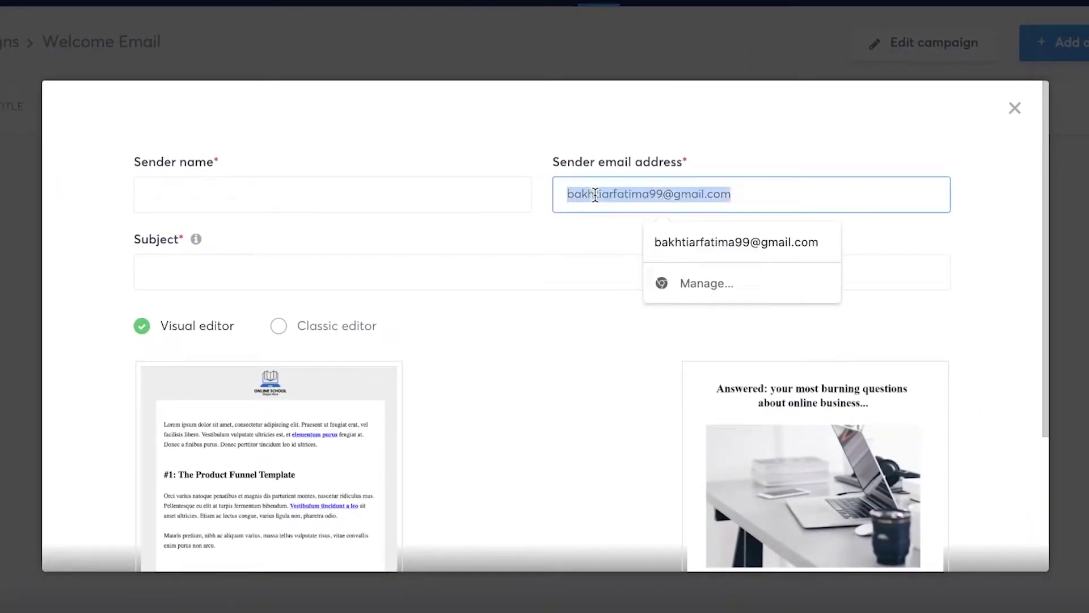
{"action": "type", "text": "w"}
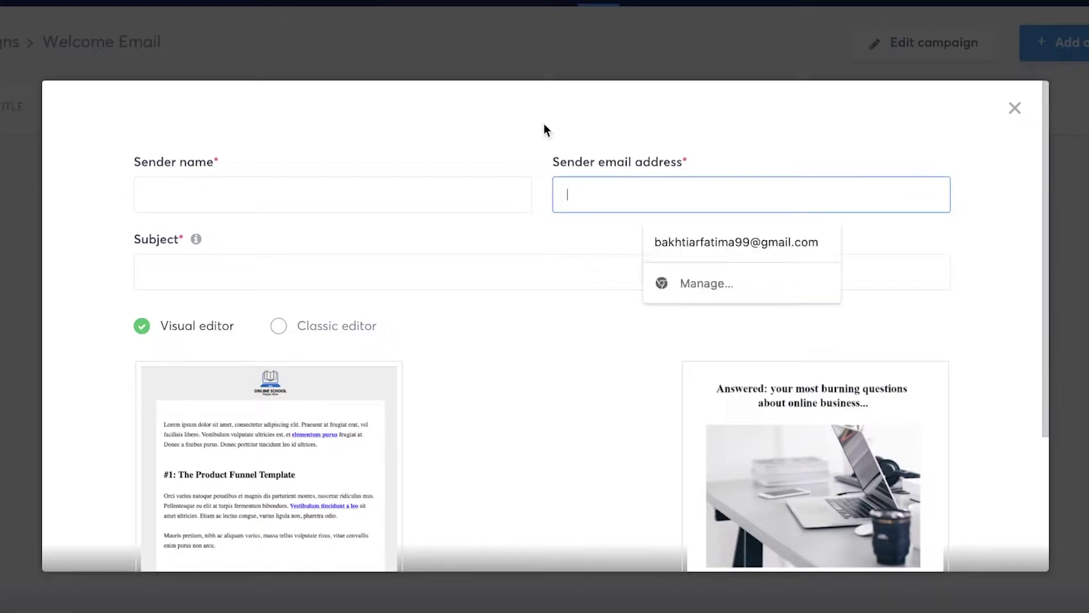
{"action": "left_click", "coordinate": [630, 190]}
{"action": "left_click", "coordinate": [668, 242]}
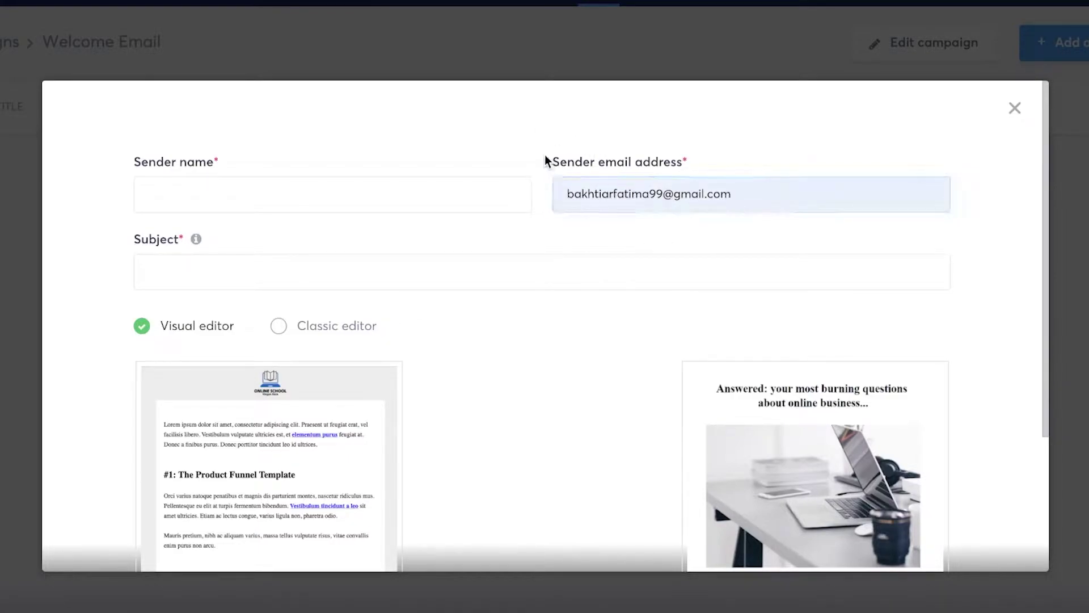
{"action": "left_click", "coordinate": [214, 184]}
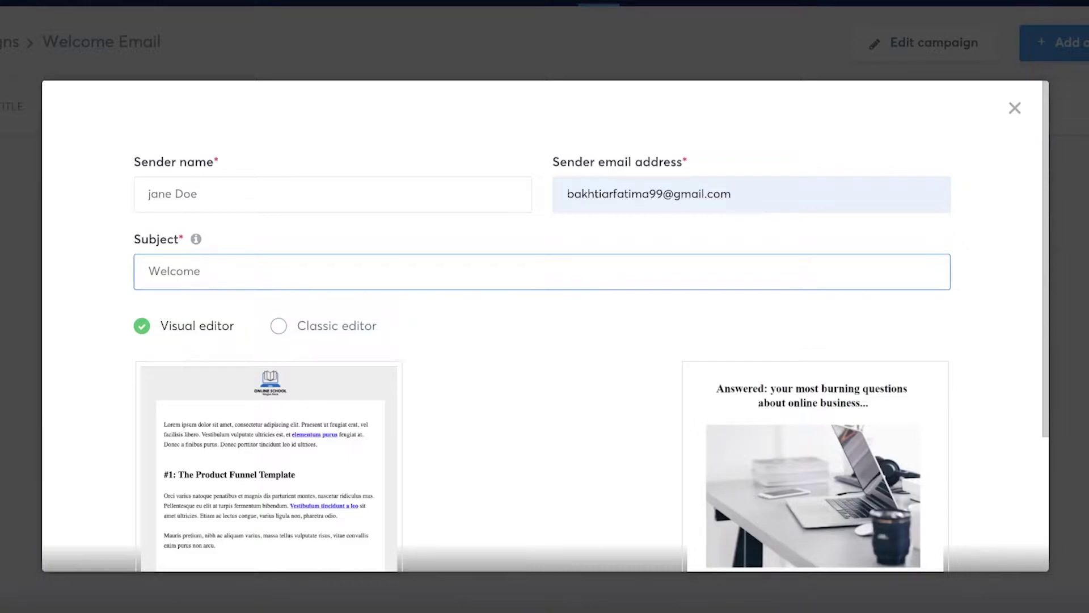
Pick the laptop-photo template, attempt creating the 'Welcome' email, then close the dialog.
{"action": "scroll", "coordinate": [533, 273], "scroll_direction": "down", "scroll_amount": 3}
{"action": "left_click", "coordinate": [533, 272]}
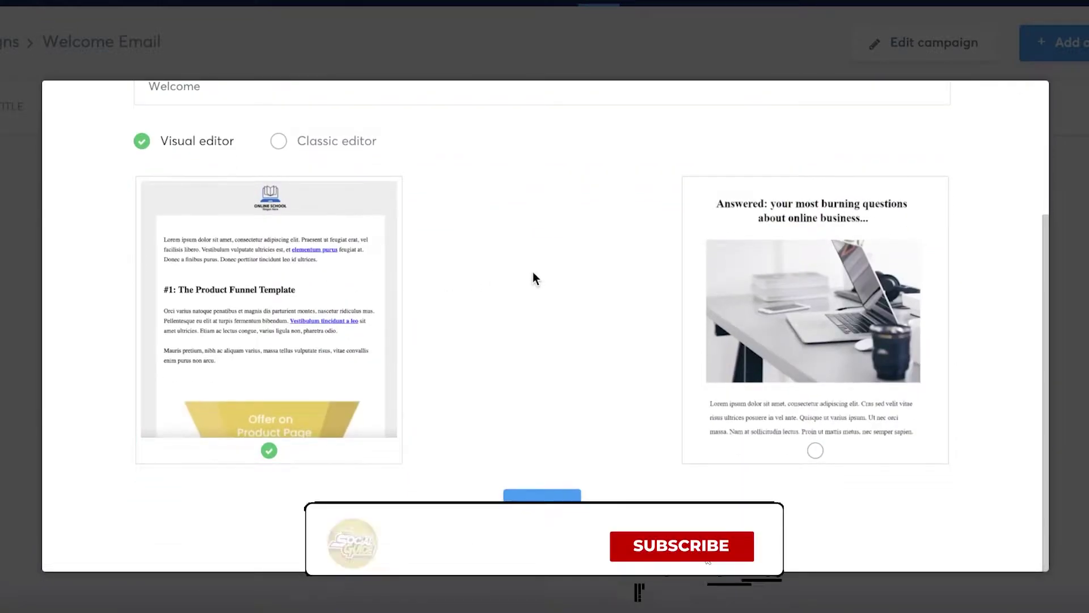
{"action": "left_click", "coordinate": [690, 266]}
{"action": "left_click", "coordinate": [223, 219]}
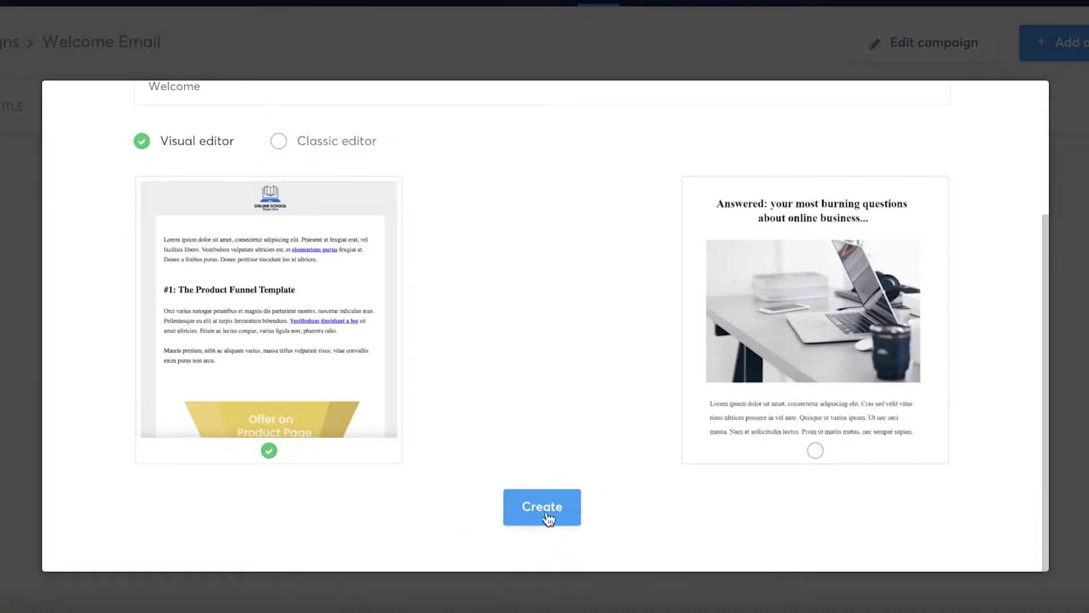
{"action": "left_click", "coordinate": [546, 514]}
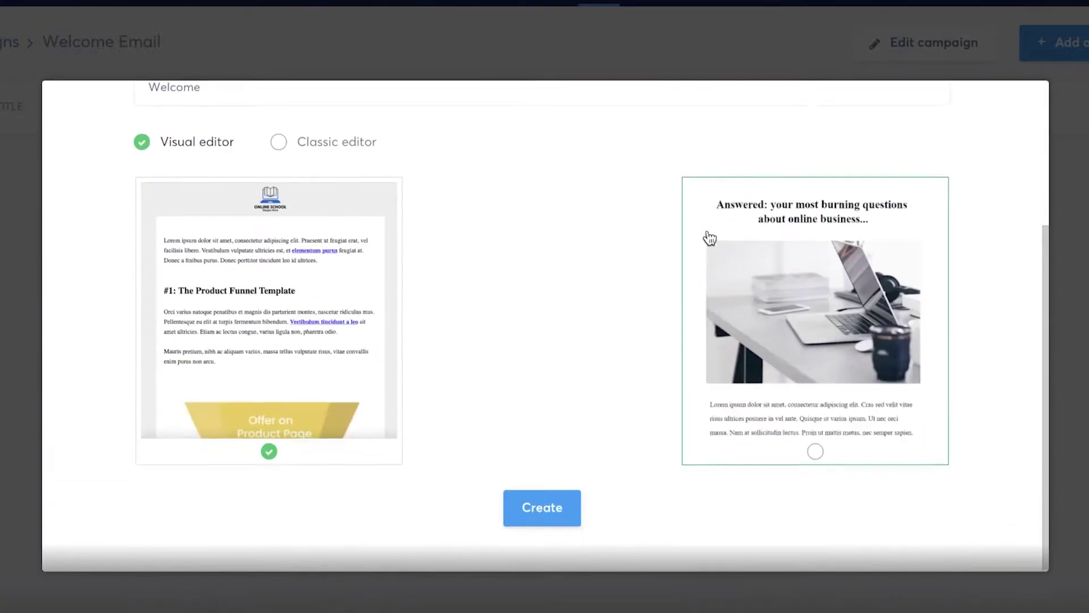
{"action": "left_click", "coordinate": [710, 237]}
{"action": "left_click", "coordinate": [717, 83]}
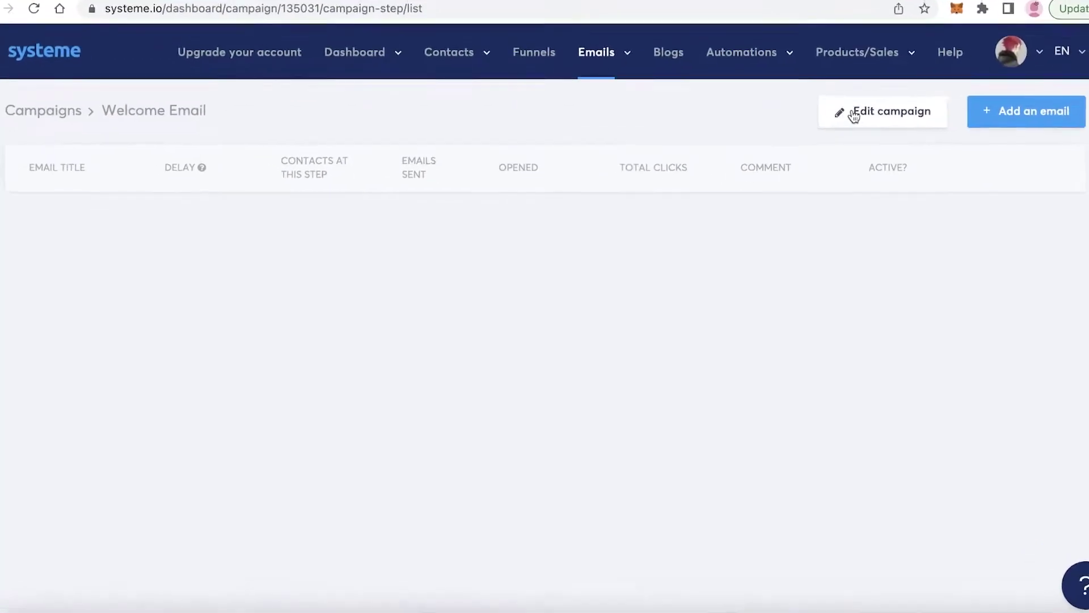
Open the Welcome Email campaign's name and description settings and close them unchanged.
{"action": "left_click", "coordinate": [854, 116]}
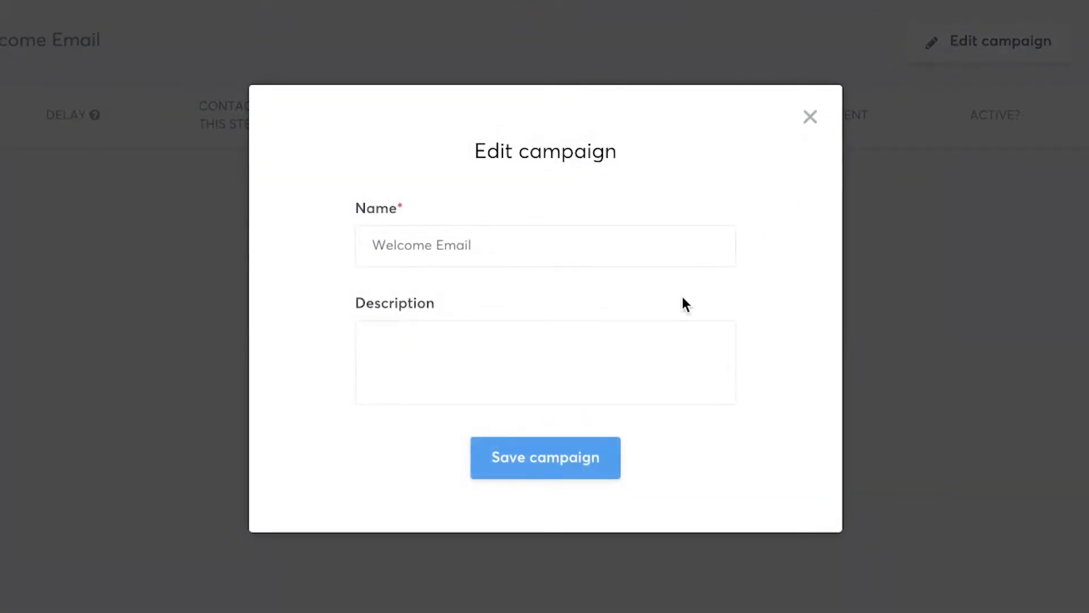
{"action": "left_click", "coordinate": [1060, 222]}
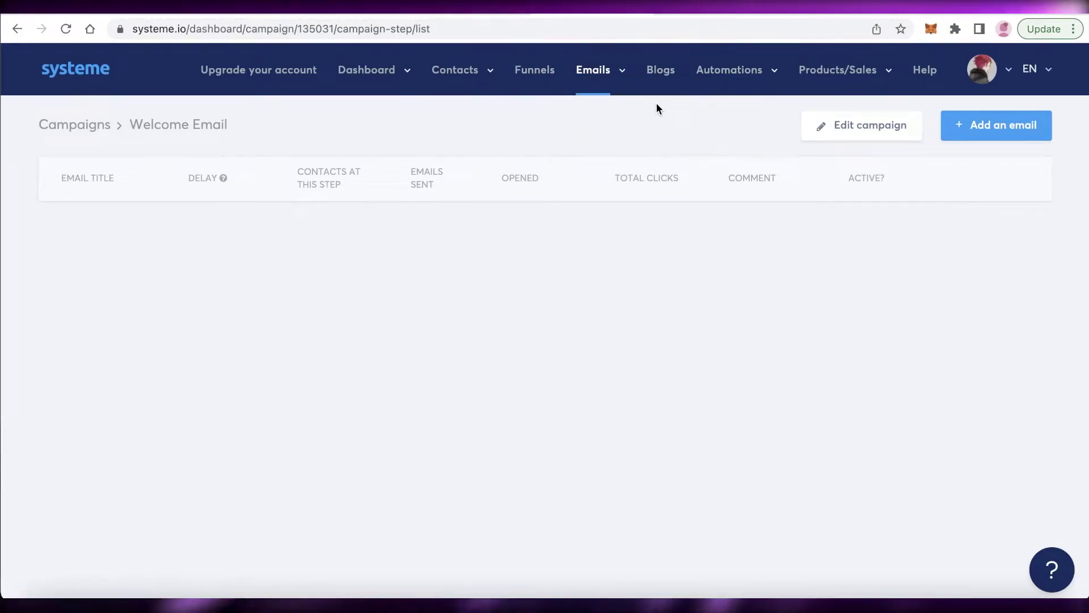
{"action": "mouse_move", "coordinate": [718, 52]}
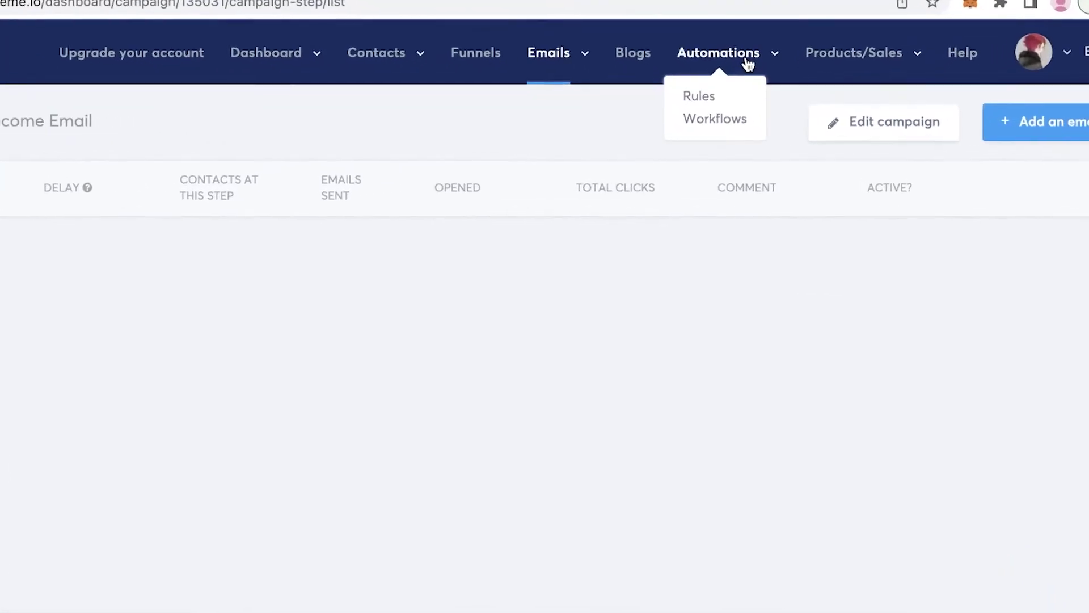
Create a new workflow named 'Welcome' from the Workflows list.
{"action": "left_click", "coordinate": [697, 121]}
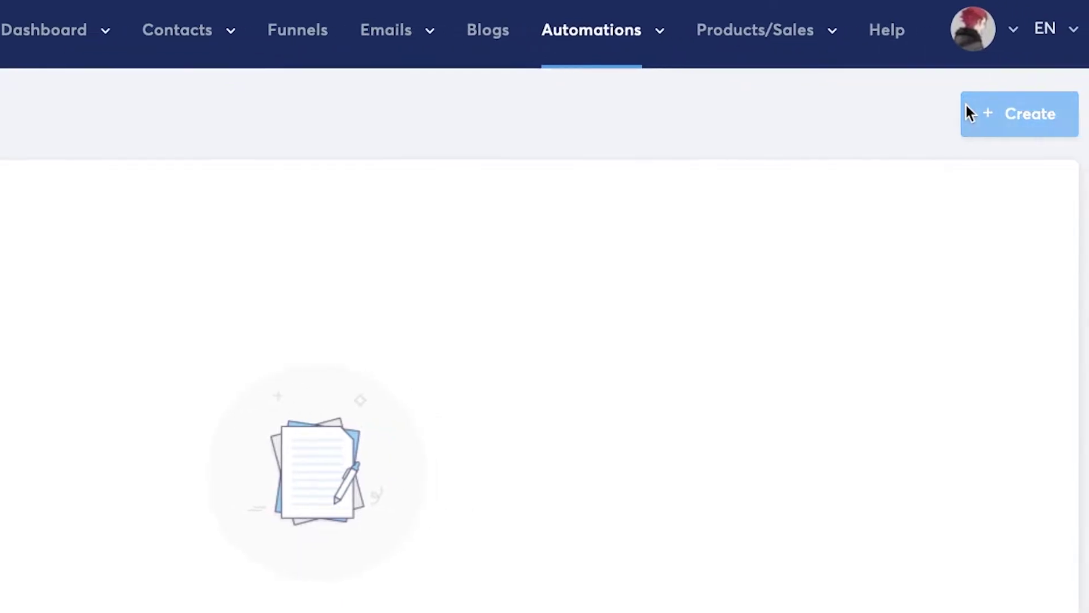
{"action": "left_click", "coordinate": [937, 113]}
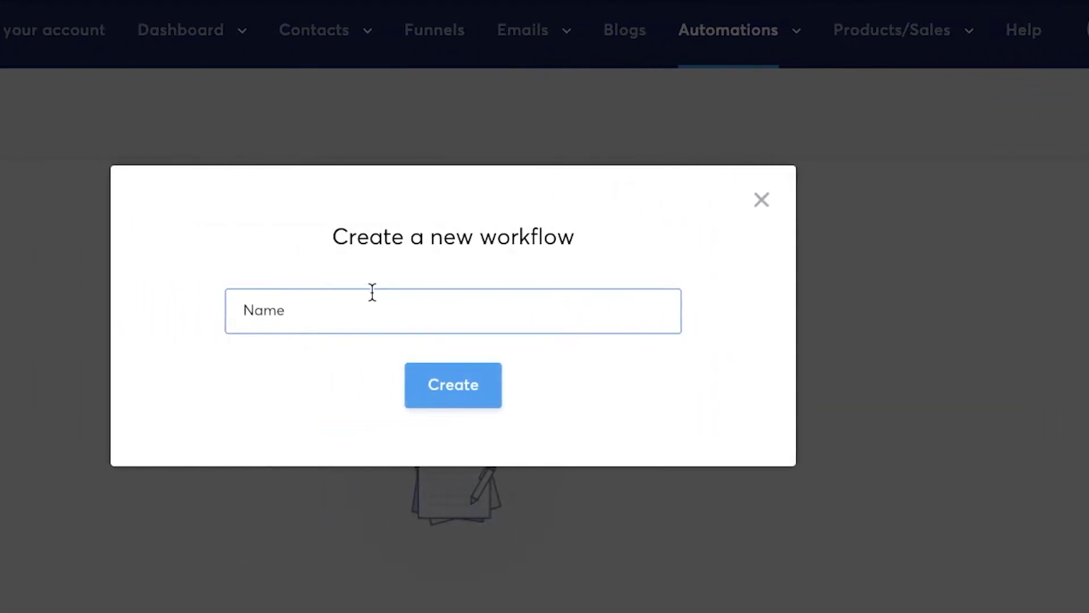
{"action": "type", "text": "Wel"}
{"action": "key", "text": "Return"}
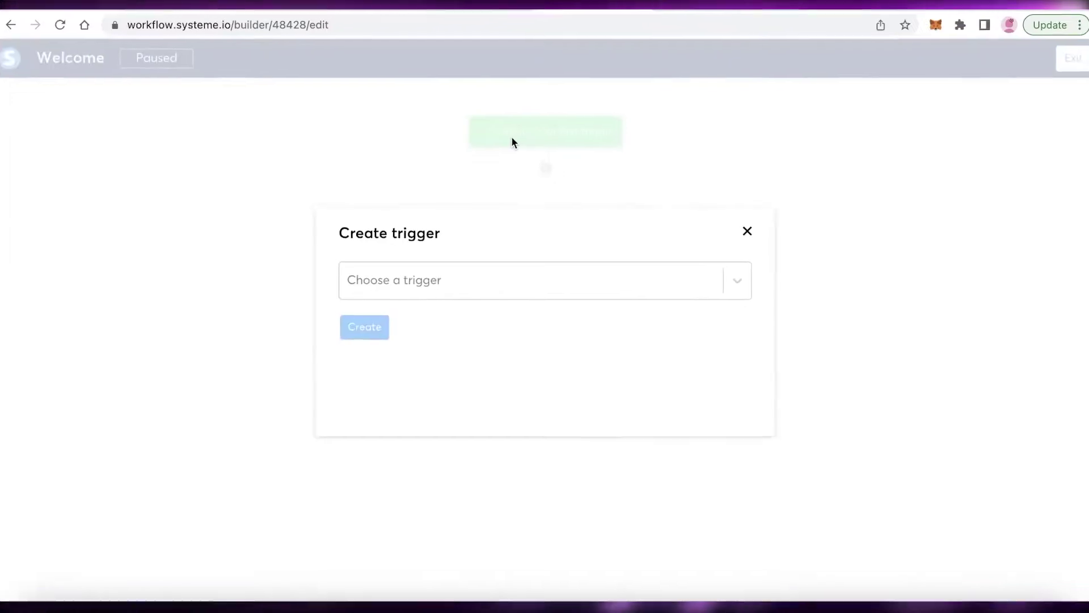
Try an 'Email link clicked' trigger, then close the dialog with no trigger set.
{"action": "left_click", "coordinate": [507, 253]}
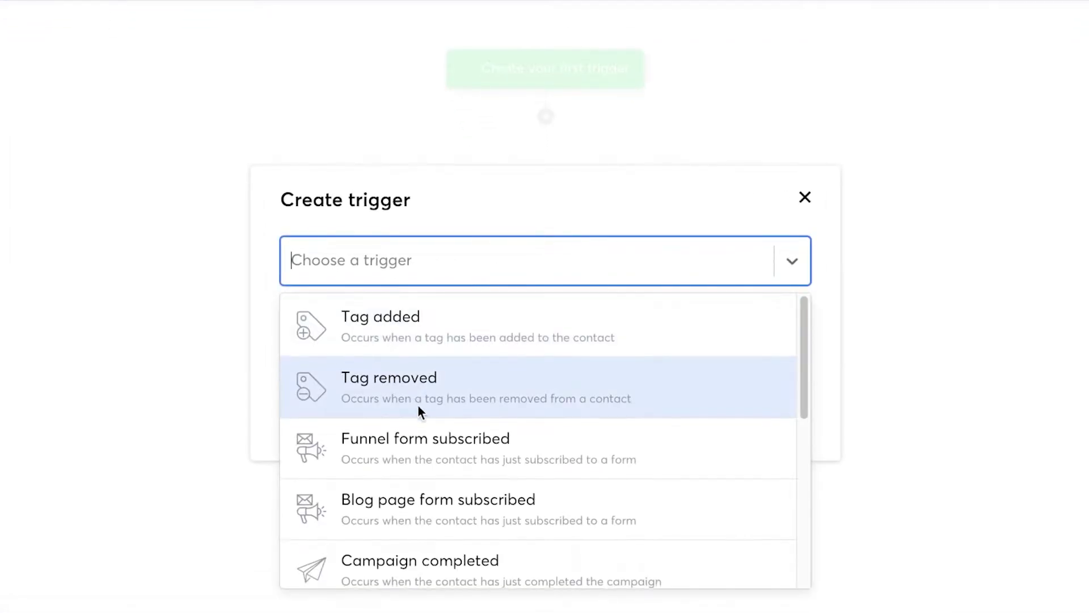
{"action": "scroll", "coordinate": [417, 431], "scroll_direction": "down", "scroll_amount": 2}
{"action": "scroll", "coordinate": [417, 465], "scroll_direction": "down", "scroll_amount": 5}
{"action": "left_click", "coordinate": [390, 501]}
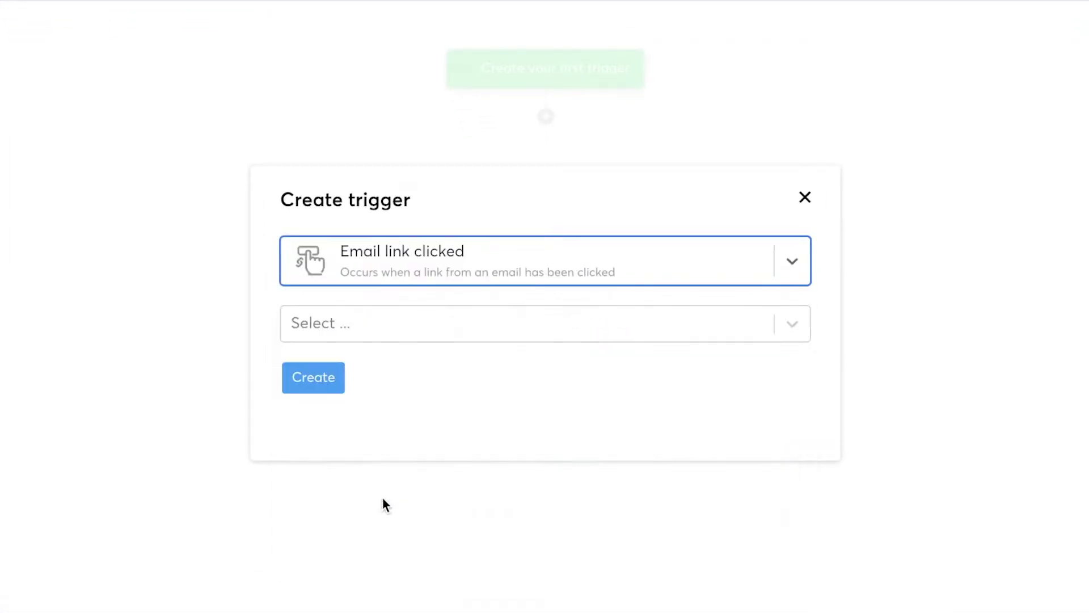
{"action": "left_click", "coordinate": [340, 335]}
{"action": "left_click", "coordinate": [598, 348]}
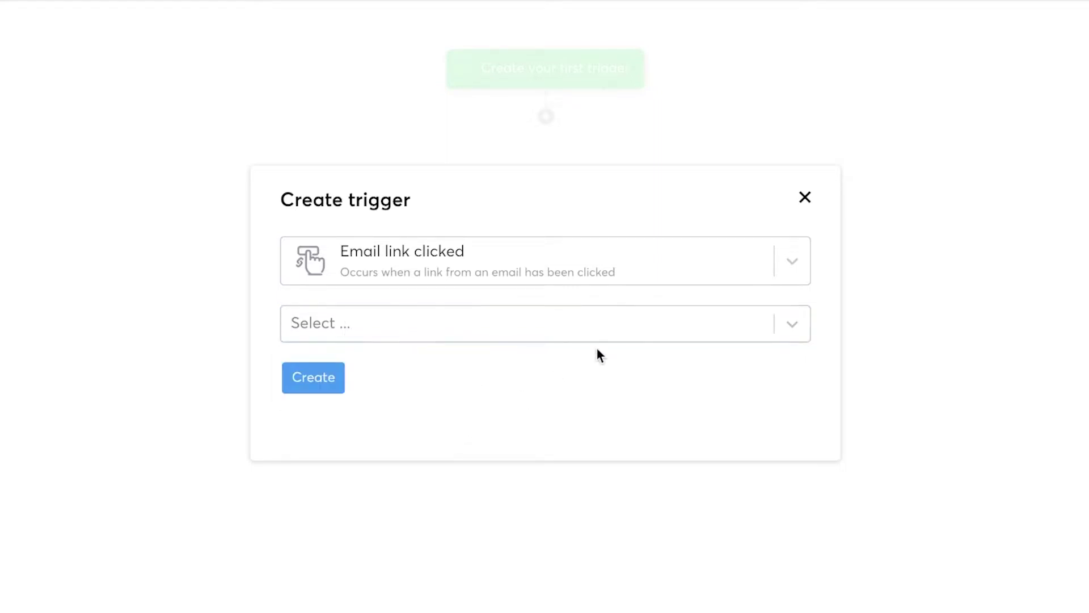
{"action": "left_click", "coordinate": [447, 333]}
{"action": "left_click", "coordinate": [793, 261]}
{"action": "left_click", "coordinate": [805, 197]}
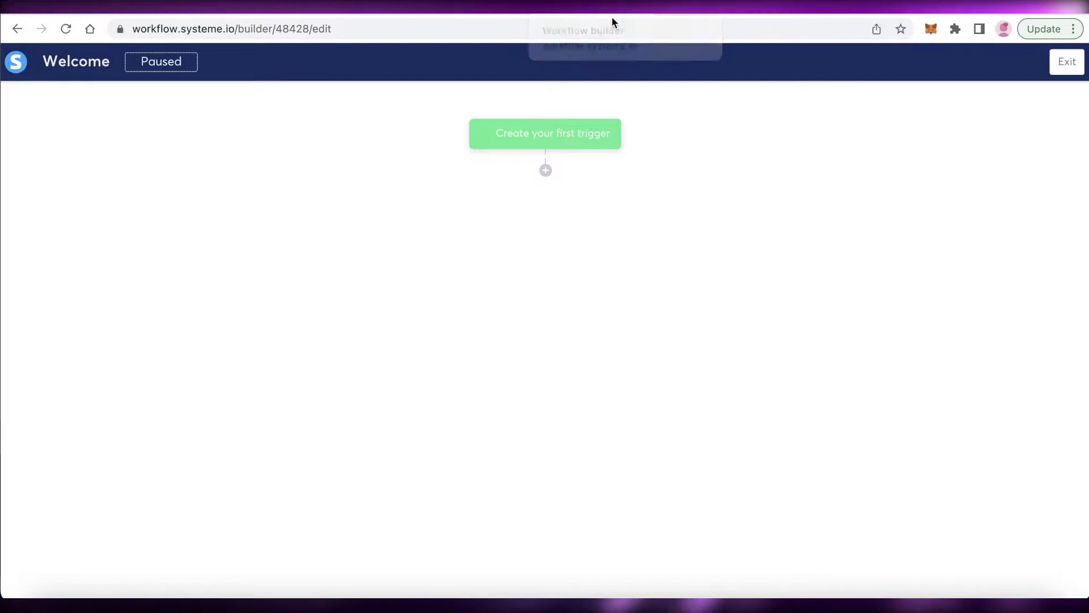
Exit the Welcome workflow builder and return to the systeme.io Email Marketing page.
{"action": "left_click", "coordinate": [1068, 62]}
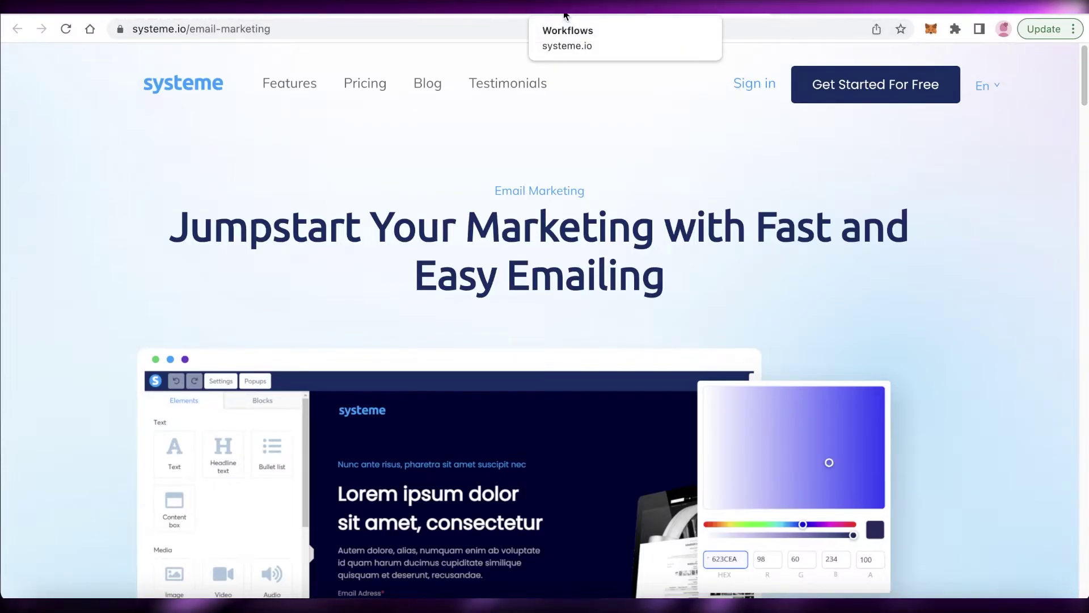
{"action": "left_click", "coordinate": [565, 15]}
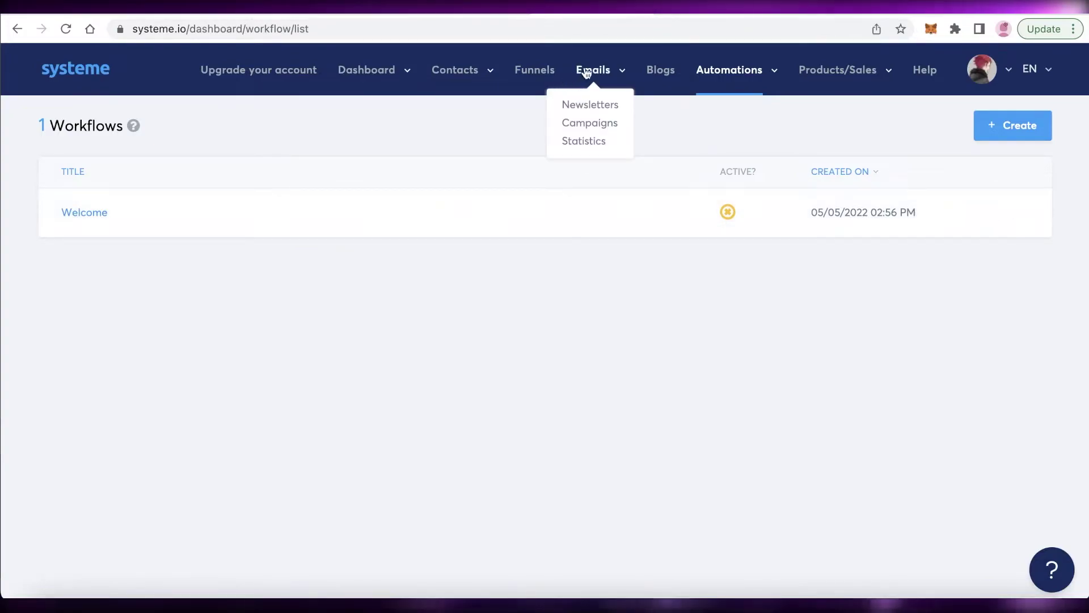
{"action": "left_click", "coordinate": [588, 105]}
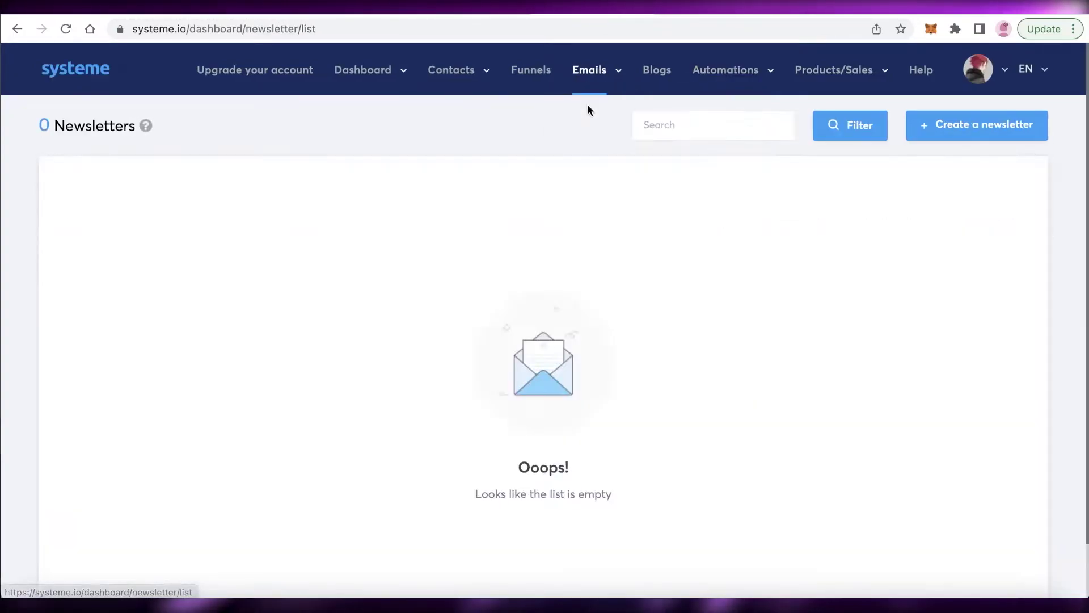
{"action": "scroll", "coordinate": [587, 114], "scroll_direction": "down", "scroll_amount": 1}
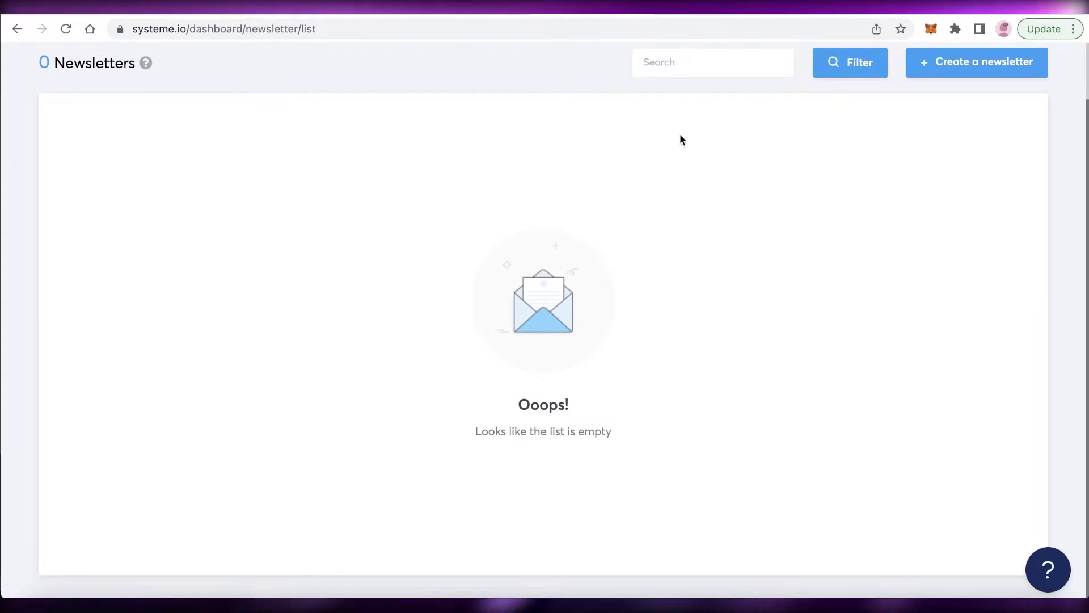
{"action": "scroll", "coordinate": [709, 136], "scroll_direction": "up", "scroll_amount": 1}
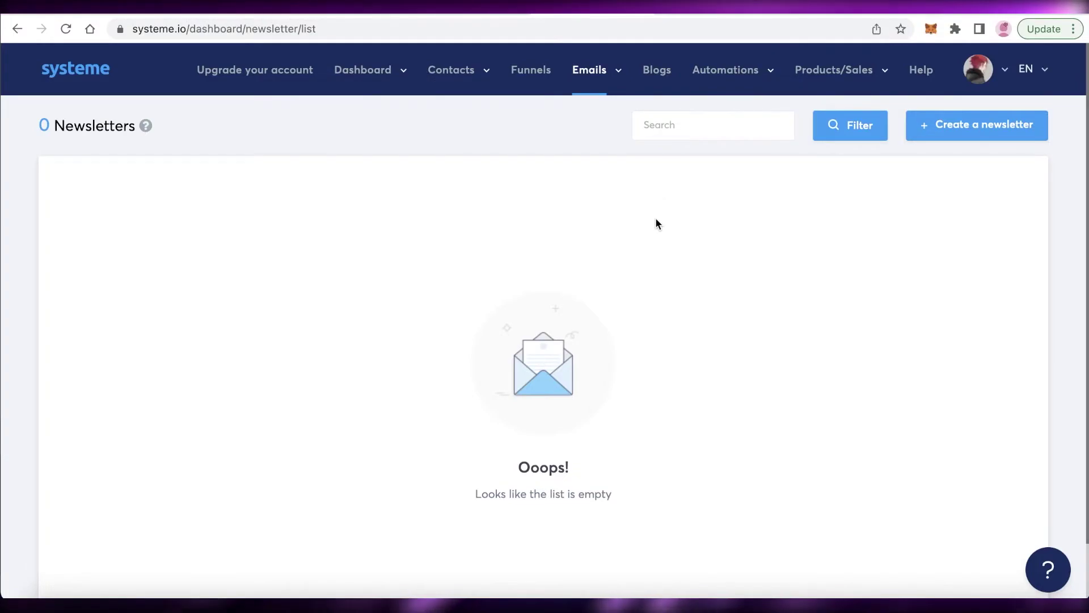
{"action": "scroll", "coordinate": [655, 219], "scroll_direction": "down", "scroll_amount": 1}
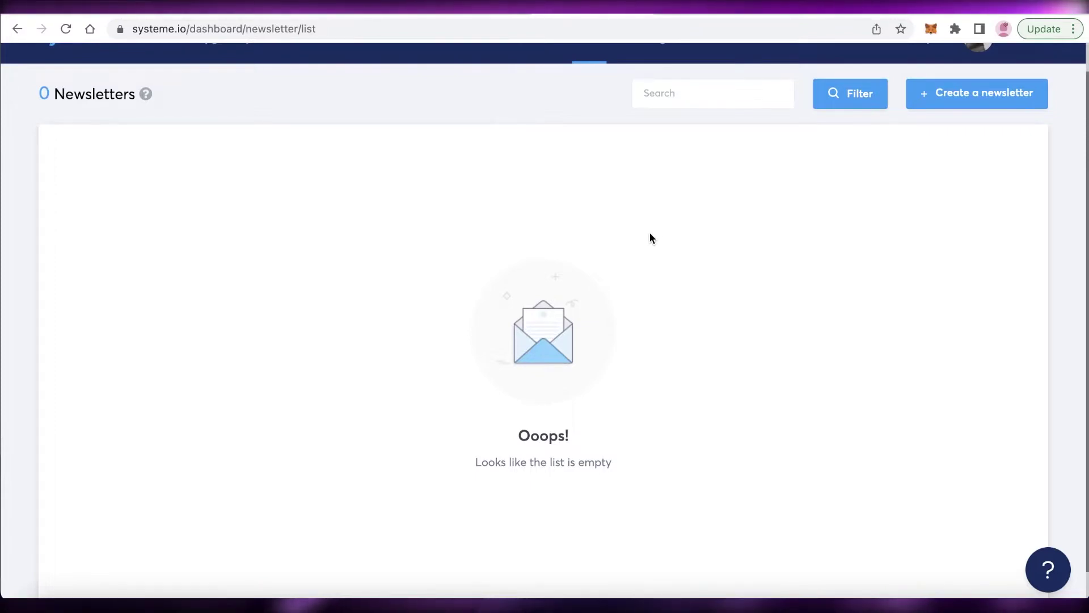
{"action": "scroll", "coordinate": [650, 233], "scroll_direction": "up", "scroll_amount": 1}
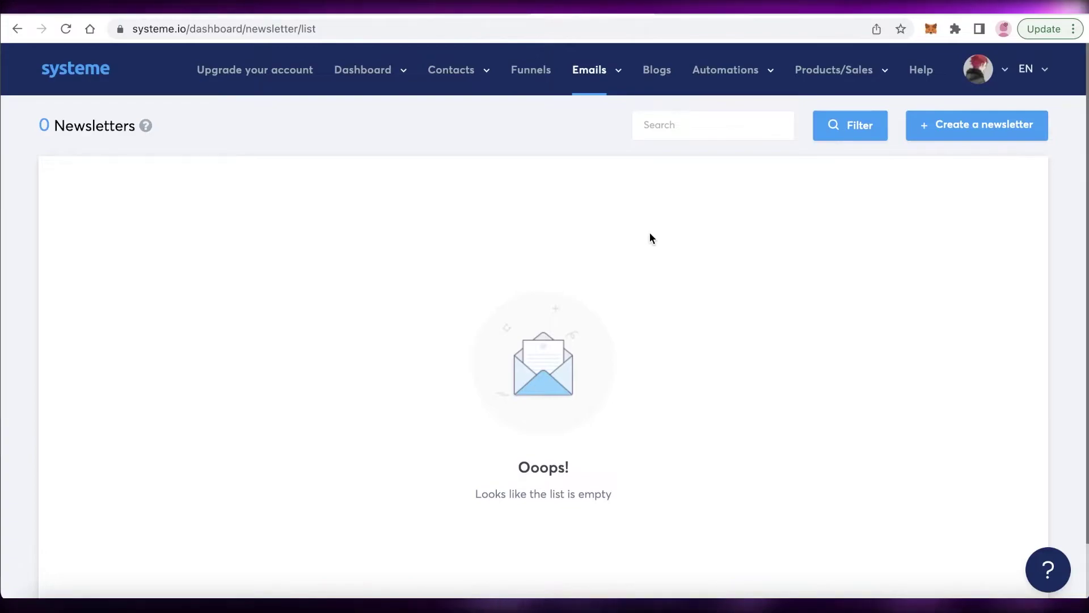
{"action": "scroll", "coordinate": [649, 234], "scroll_direction": "down", "scroll_amount": 2}
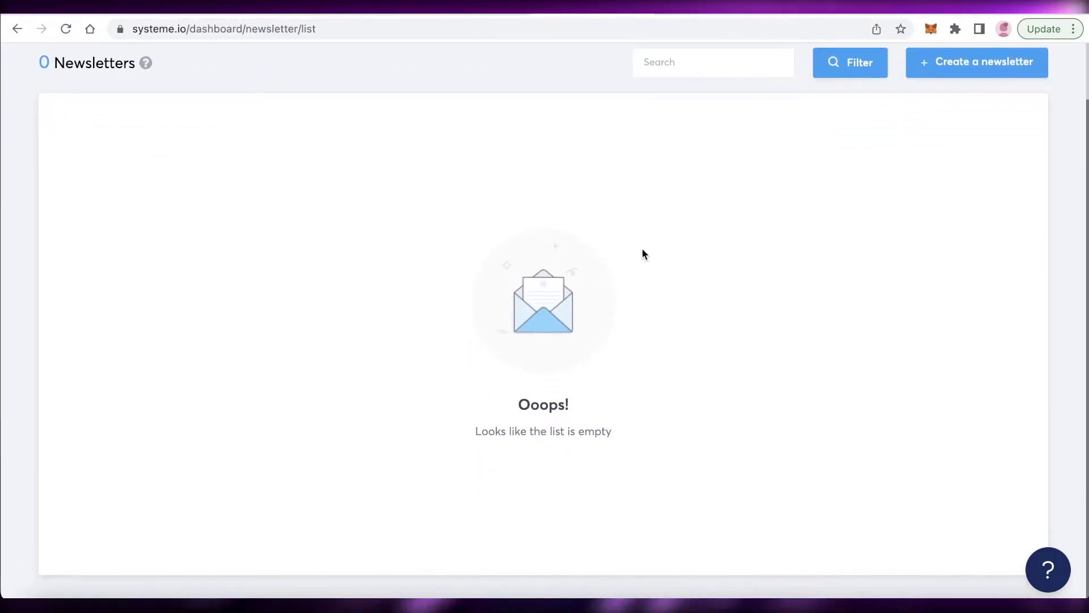
{"action": "scroll", "coordinate": [723, 466], "scroll_direction": "up", "scroll_amount": 2}
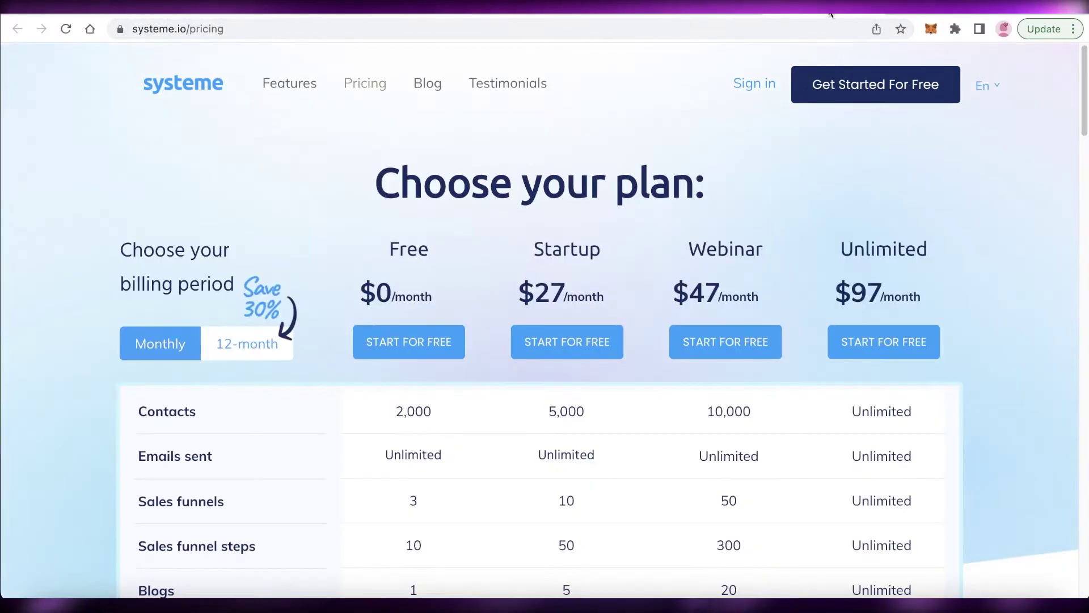
{"action": "scroll", "coordinate": [652, 119], "scroll_direction": "down", "scroll_amount": 2}
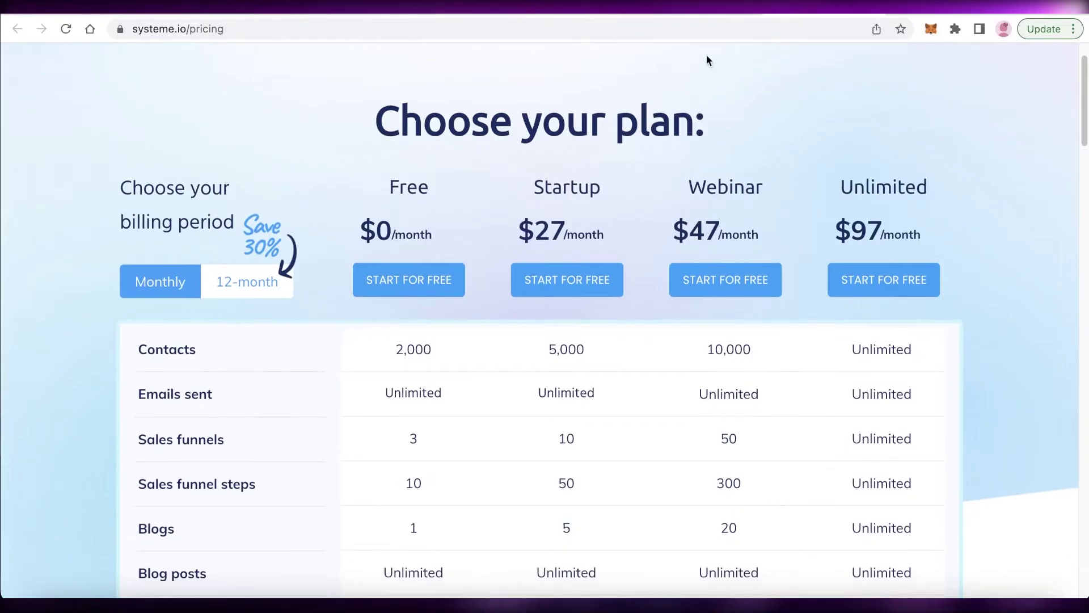
{"action": "scroll", "coordinate": [607, 98], "scroll_direction": "down", "scroll_amount": 1}
{"action": "scroll", "coordinate": [607, 97], "scroll_direction": "down", "scroll_amount": 4}
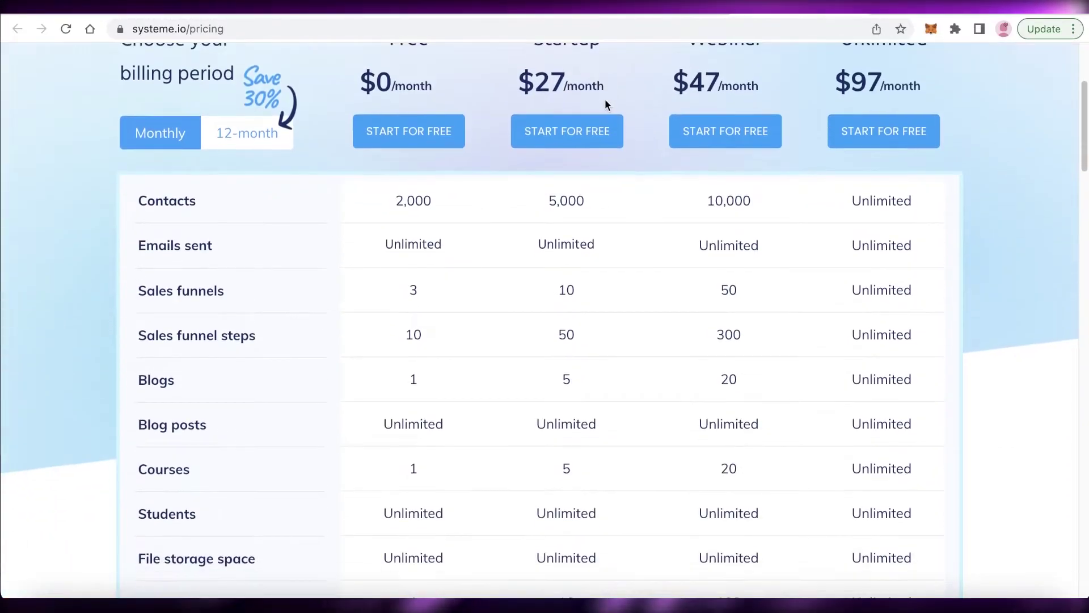
{"action": "scroll", "coordinate": [564, 120], "scroll_direction": "up", "scroll_amount": 4}
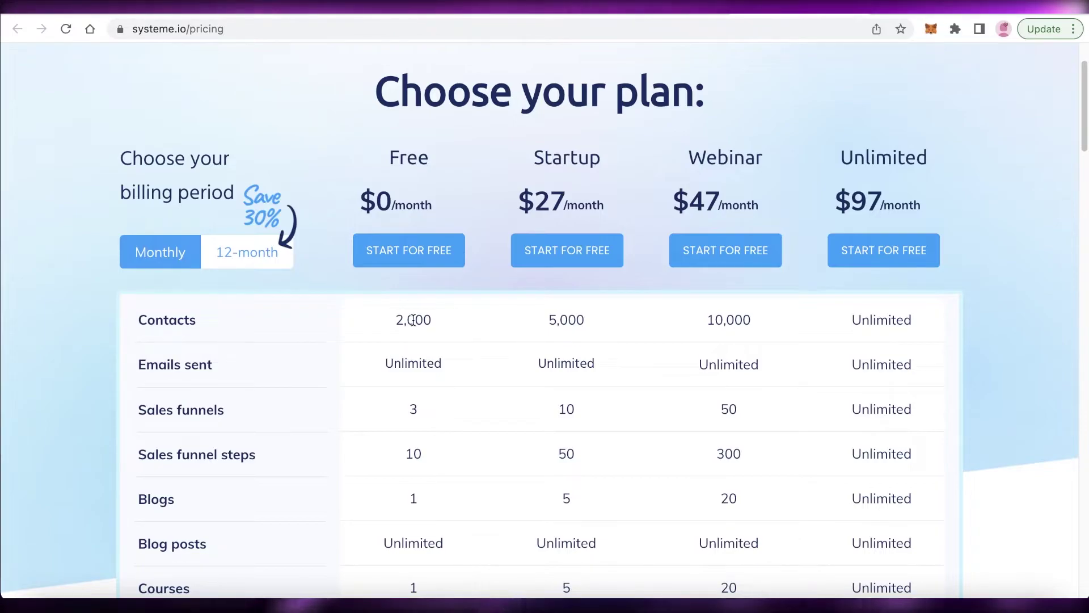
{"action": "scroll", "coordinate": [413, 329], "scroll_direction": "down", "scroll_amount": 1}
{"action": "scroll", "coordinate": [414, 337], "scroll_direction": "down", "scroll_amount": 5}
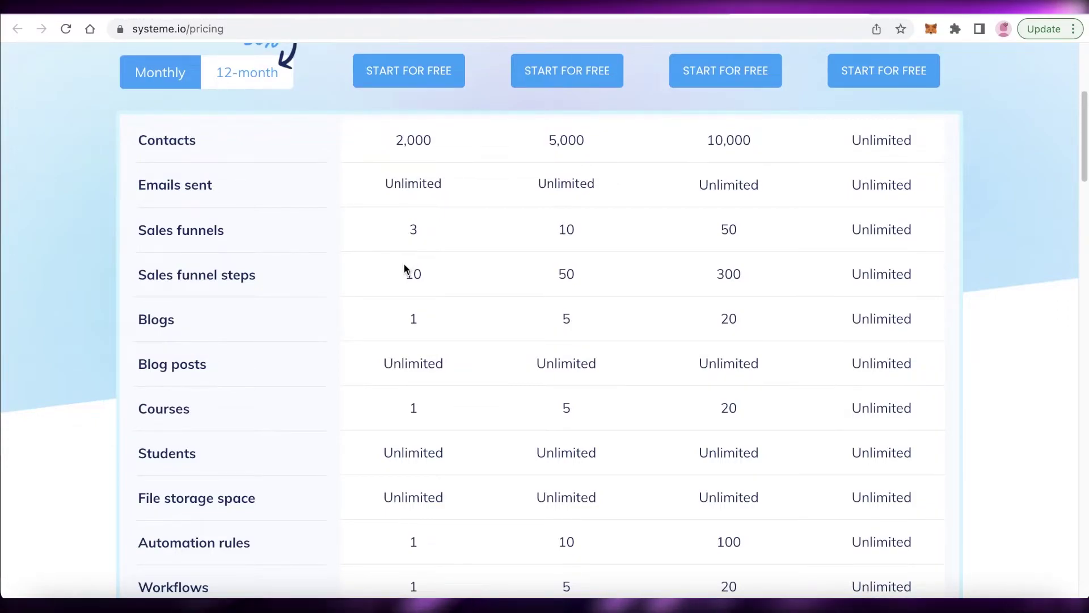
{"action": "scroll", "coordinate": [406, 268], "scroll_direction": "down", "scroll_amount": 2}
{"action": "scroll", "coordinate": [379, 271], "scroll_direction": "down", "scroll_amount": 1}
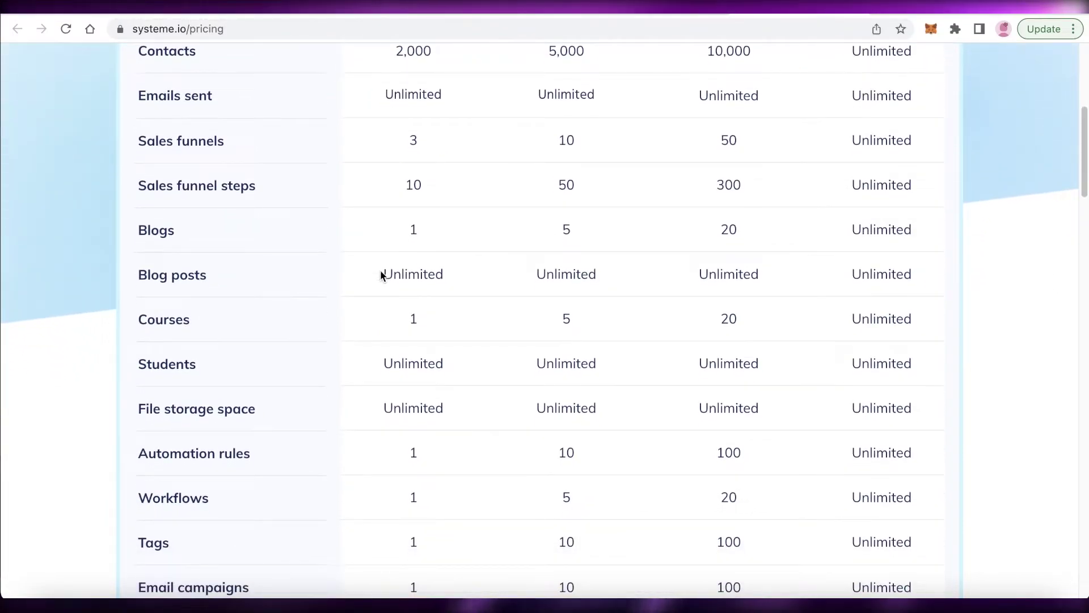
{"action": "scroll", "coordinate": [402, 326], "scroll_direction": "down", "scroll_amount": 1}
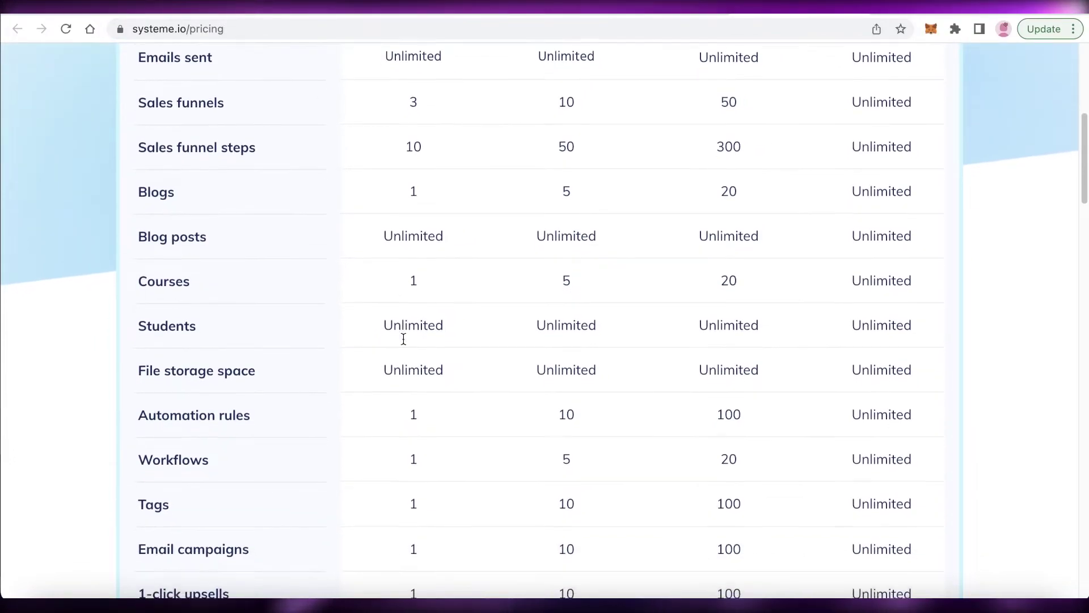
{"action": "scroll", "coordinate": [397, 353], "scroll_direction": "down", "scroll_amount": 3}
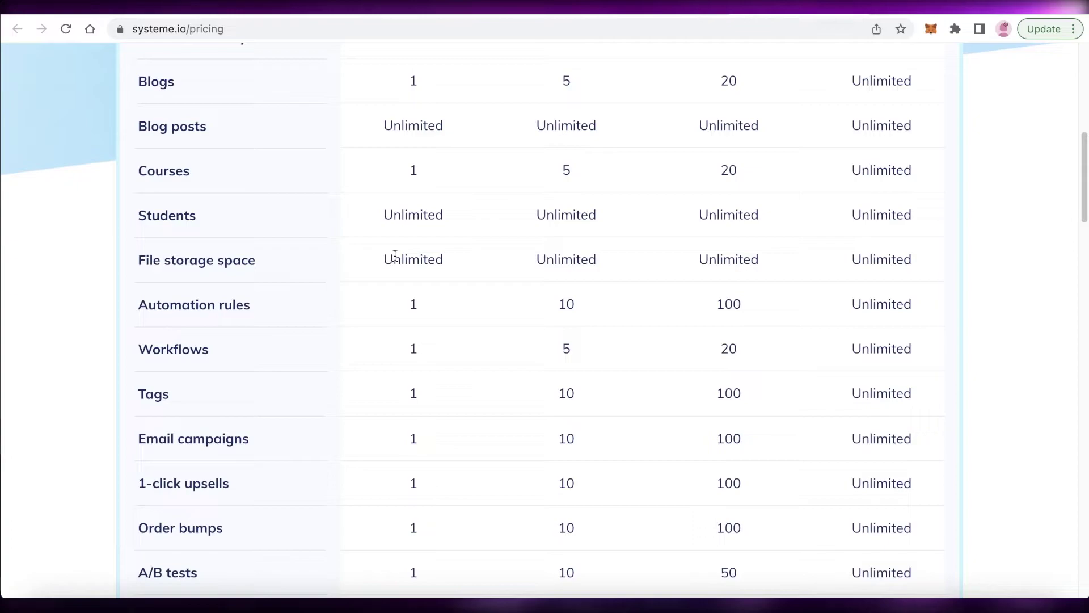
{"action": "scroll", "coordinate": [391, 298], "scroll_direction": "down", "scroll_amount": 2}
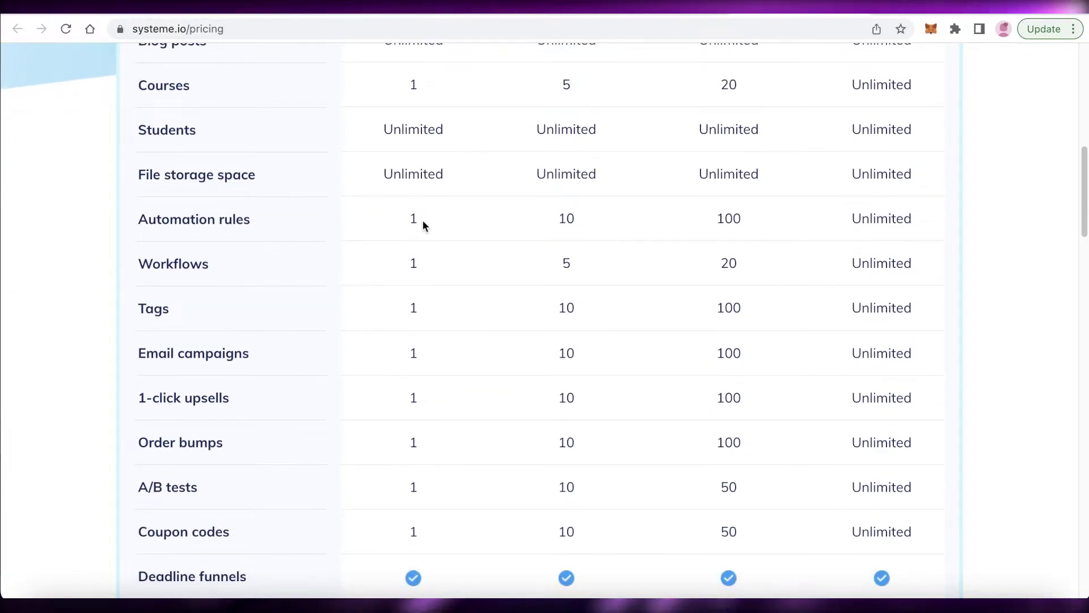
{"action": "scroll", "coordinate": [392, 347], "scroll_direction": "down", "scroll_amount": 2}
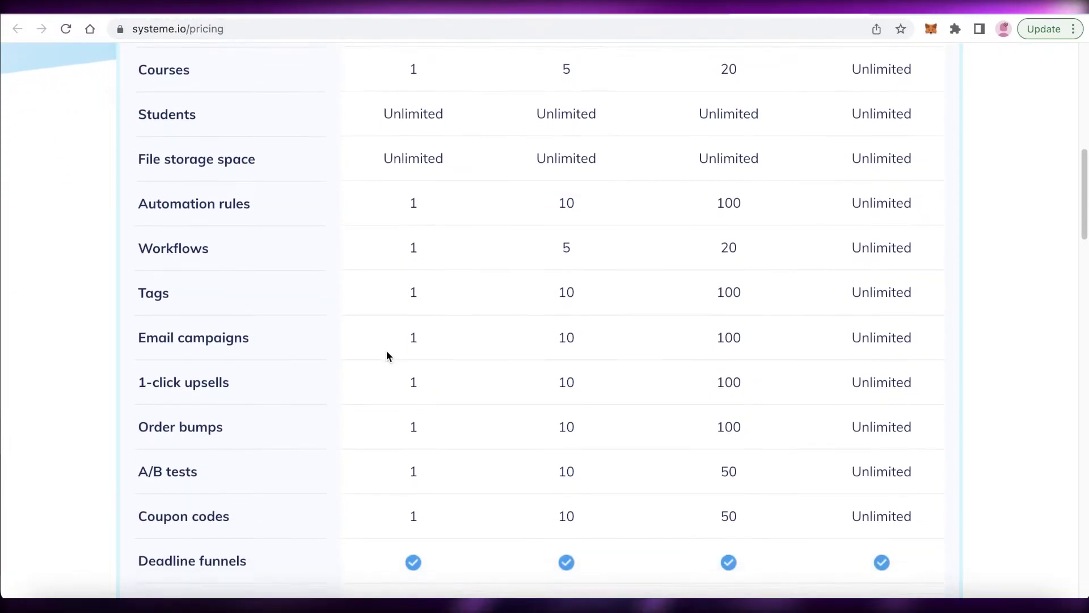
{"action": "scroll", "coordinate": [333, 311], "scroll_direction": "down", "scroll_amount": 3}
{"action": "scroll", "coordinate": [331, 308], "scroll_direction": "down", "scroll_amount": 2}
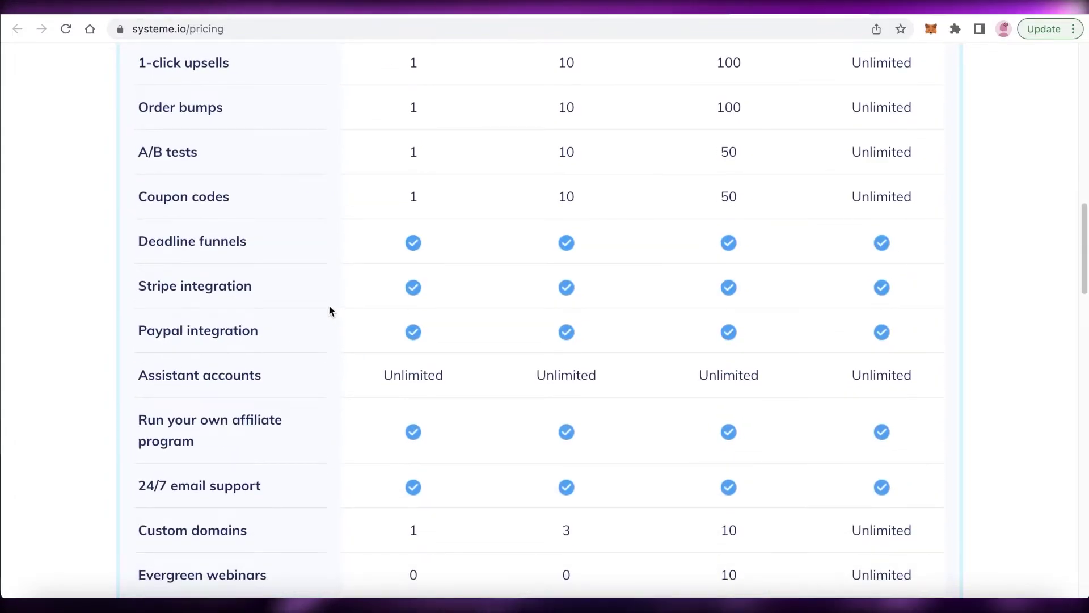
{"action": "scroll", "coordinate": [330, 306], "scroll_direction": "down", "scroll_amount": 7}
{"action": "scroll", "coordinate": [374, 283], "scroll_direction": "up", "scroll_amount": 15}
{"action": "scroll", "coordinate": [427, 262], "scroll_direction": "up", "scroll_amount": 10}
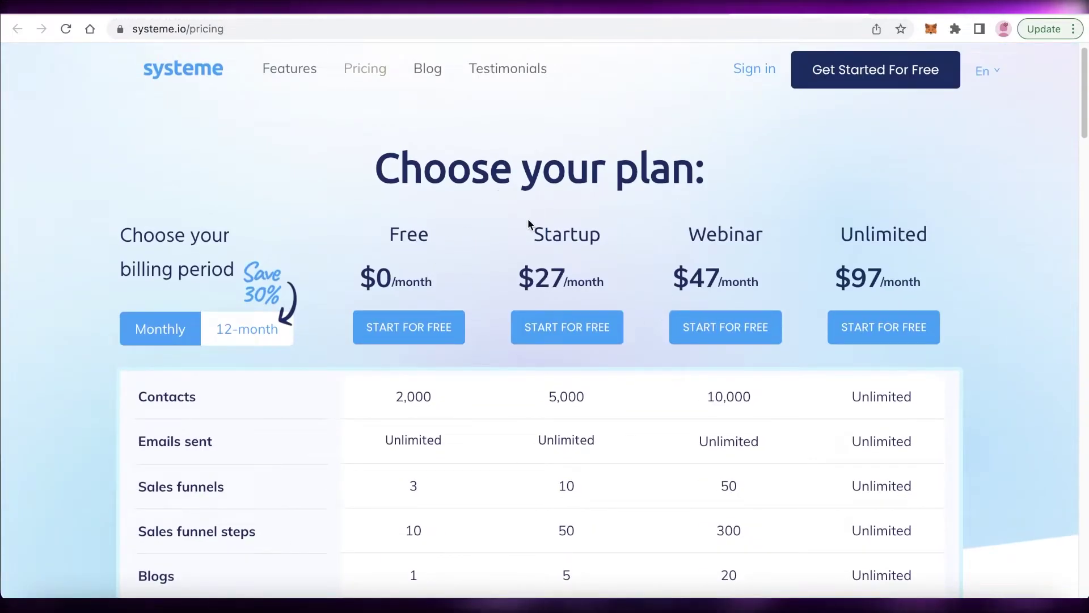
Scroll through the systeme.io pricing comparison table to review the plans.
{"action": "scroll", "coordinate": [523, 222], "scroll_direction": "down", "scroll_amount": 1}
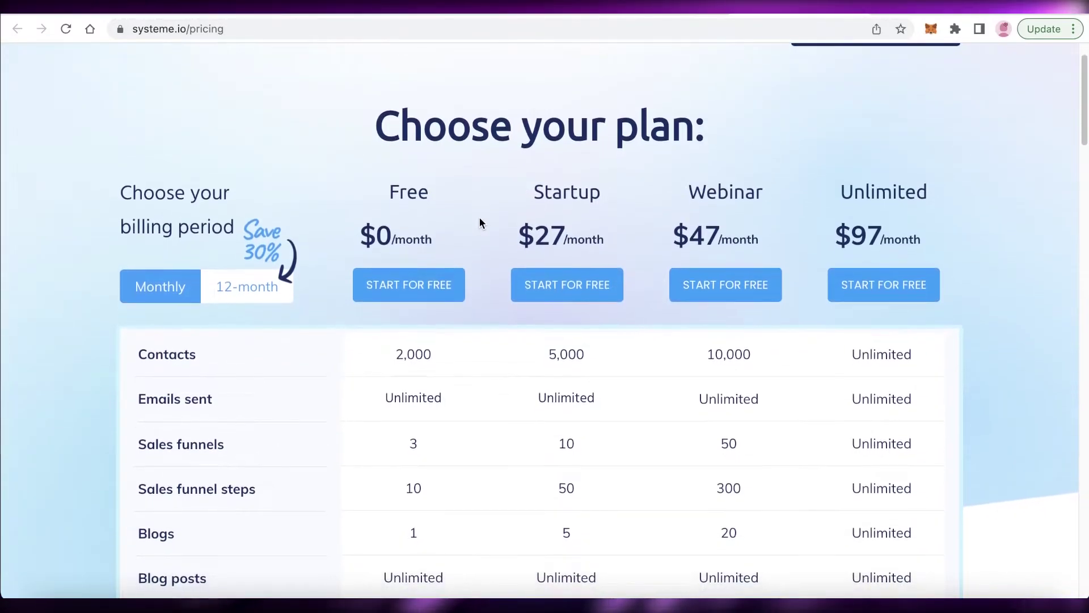
{"action": "scroll", "coordinate": [479, 218], "scroll_direction": "down", "scroll_amount": 2}
{"action": "scroll", "coordinate": [479, 222], "scroll_direction": "down", "scroll_amount": 1}
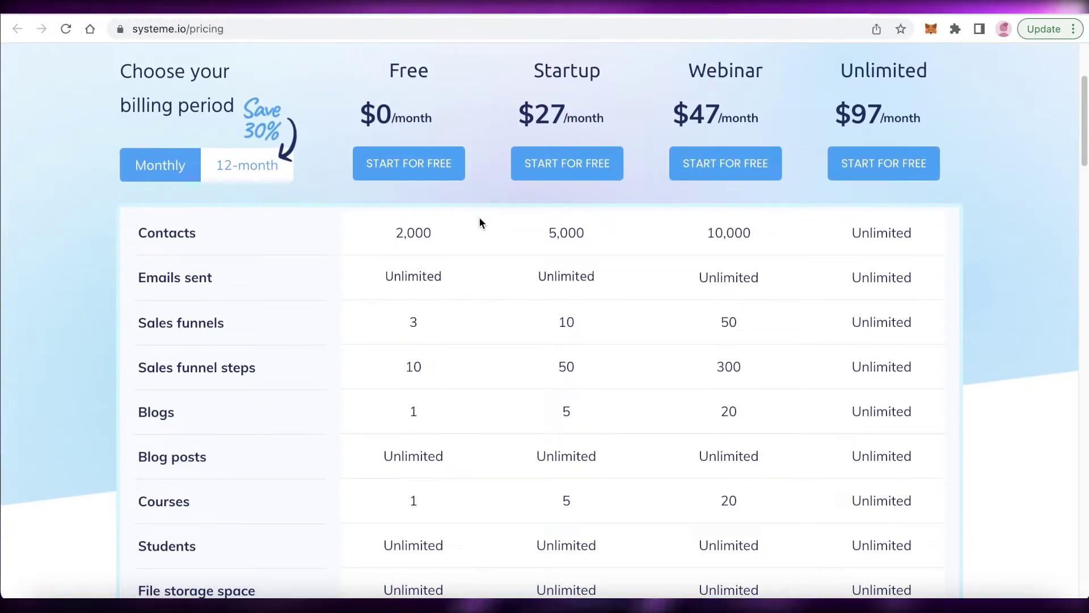
{"action": "scroll", "coordinate": [480, 222], "scroll_direction": "down", "scroll_amount": 1}
{"action": "scroll", "coordinate": [488, 230], "scroll_direction": "down", "scroll_amount": 1}
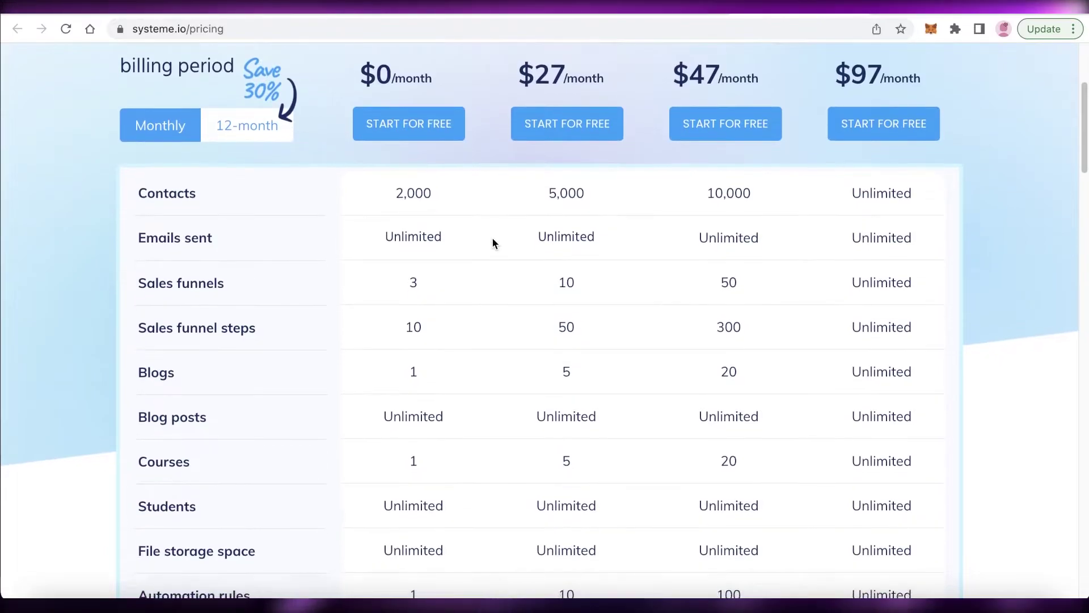
{"action": "scroll", "coordinate": [494, 244], "scroll_direction": "down", "scroll_amount": 1}
{"action": "scroll", "coordinate": [491, 244], "scroll_direction": "down", "scroll_amount": 2}
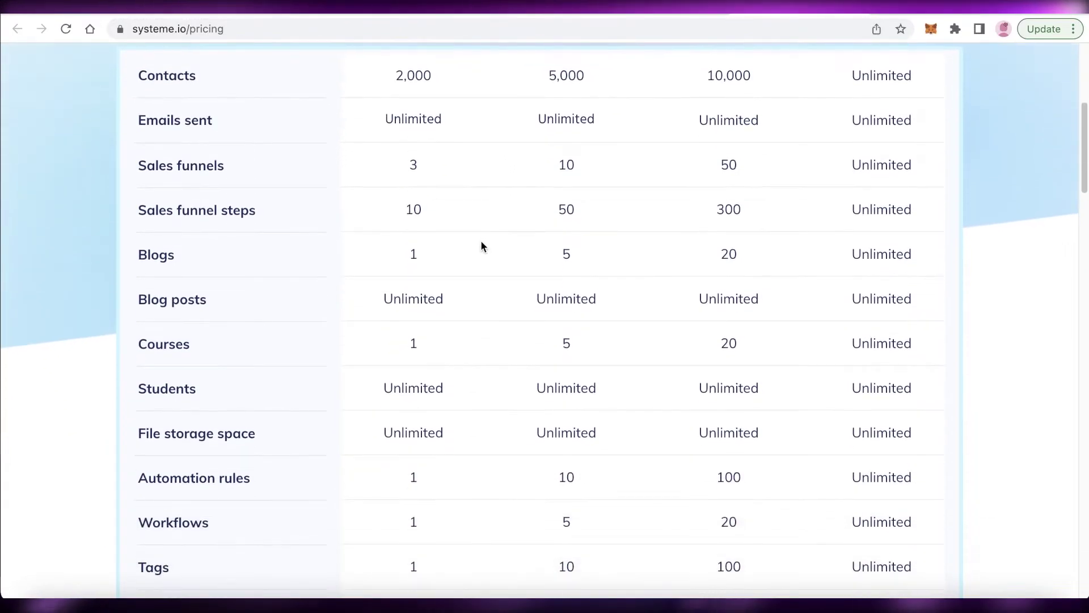
{"action": "scroll", "coordinate": [477, 262], "scroll_direction": "down", "scroll_amount": 3}
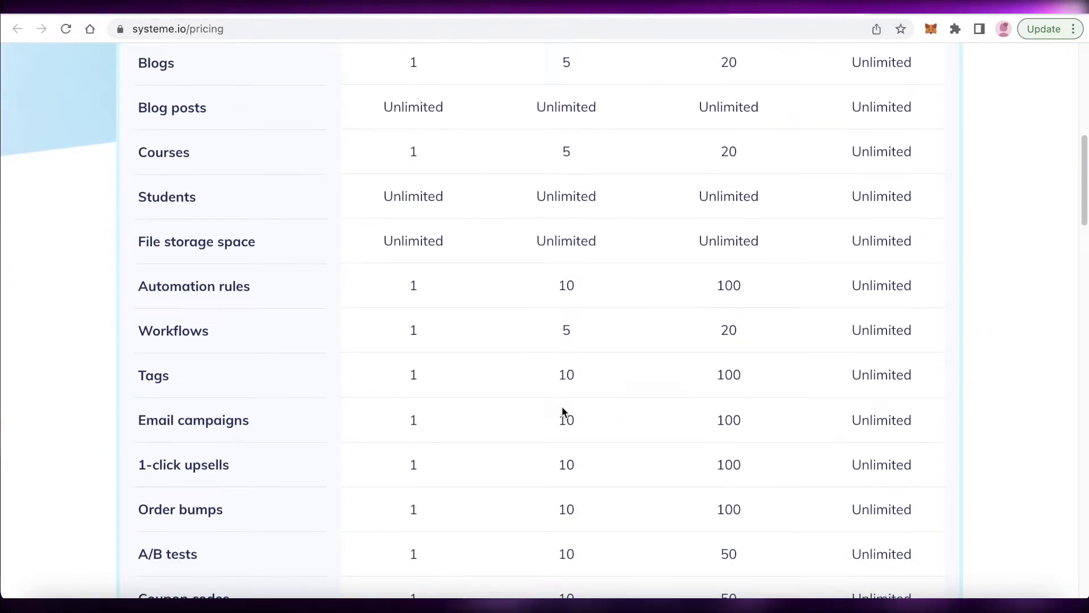
{"action": "scroll", "coordinate": [636, 229], "scroll_direction": "up", "scroll_amount": 8}
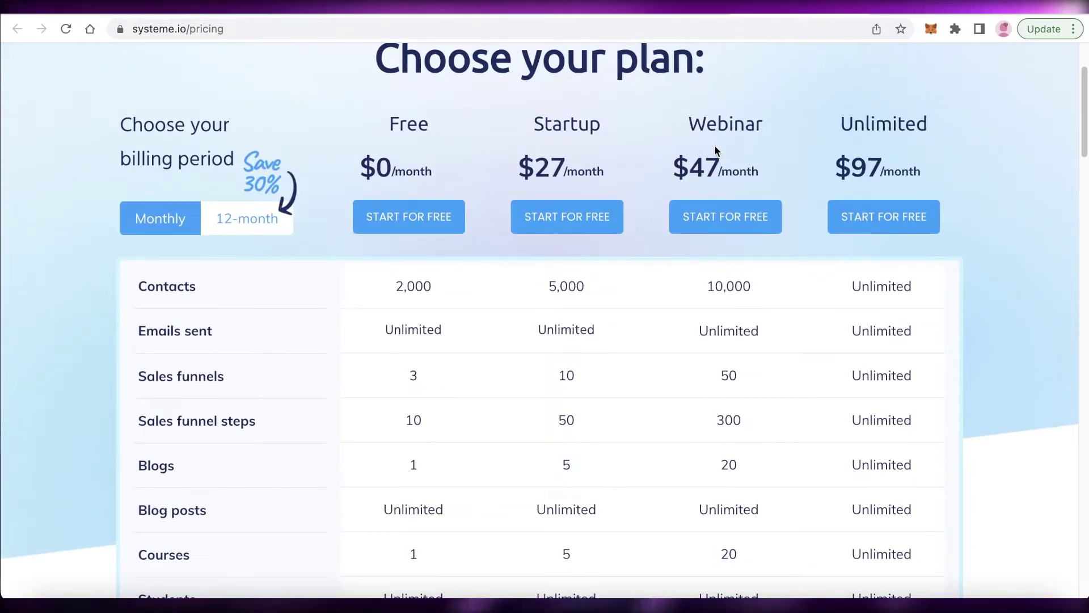
{"action": "scroll", "coordinate": [729, 165], "scroll_direction": "down", "scroll_amount": 3}
{"action": "scroll", "coordinate": [744, 181], "scroll_direction": "down", "scroll_amount": 3}
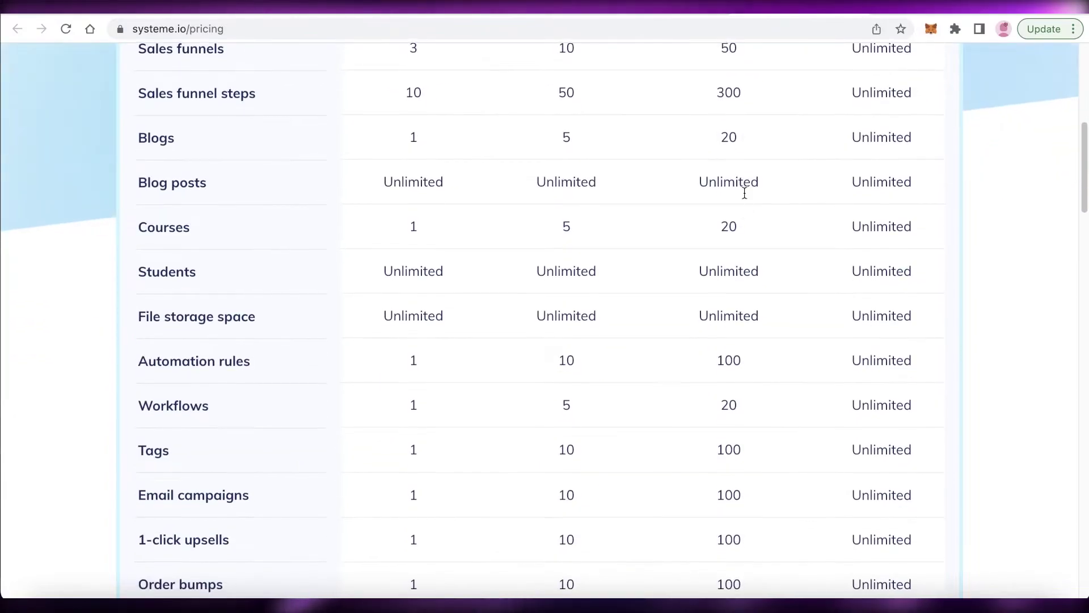
{"action": "scroll", "coordinate": [738, 187], "scroll_direction": "down", "scroll_amount": 3}
{"action": "scroll", "coordinate": [728, 334], "scroll_direction": "down", "scroll_amount": 1}
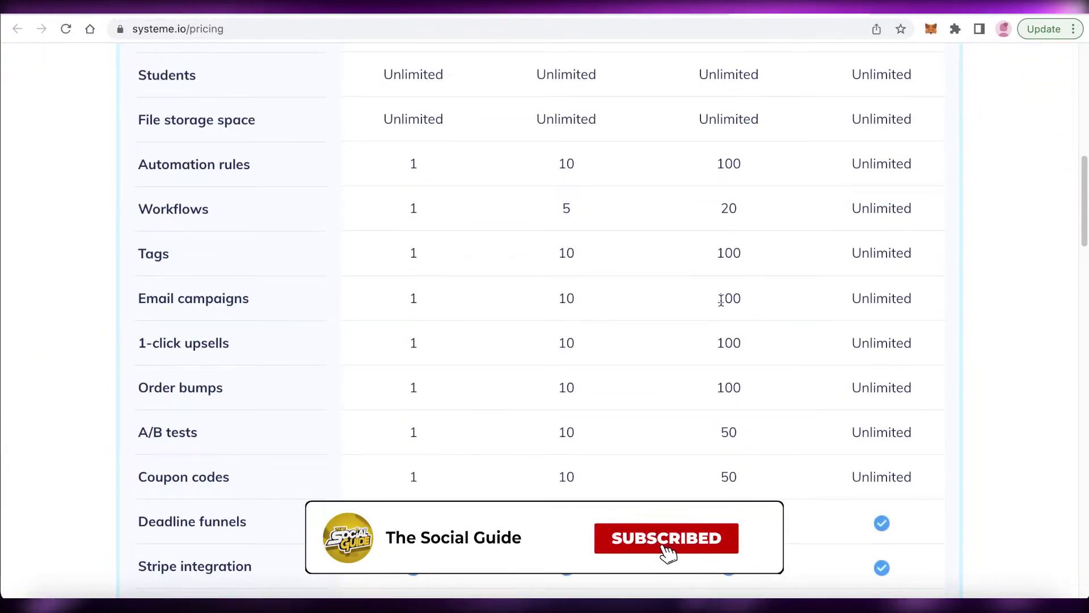
{"action": "scroll", "coordinate": [721, 301], "scroll_direction": "up", "scroll_amount": 10}
{"action": "scroll", "coordinate": [607, 162], "scroll_direction": "down", "scroll_amount": 1}
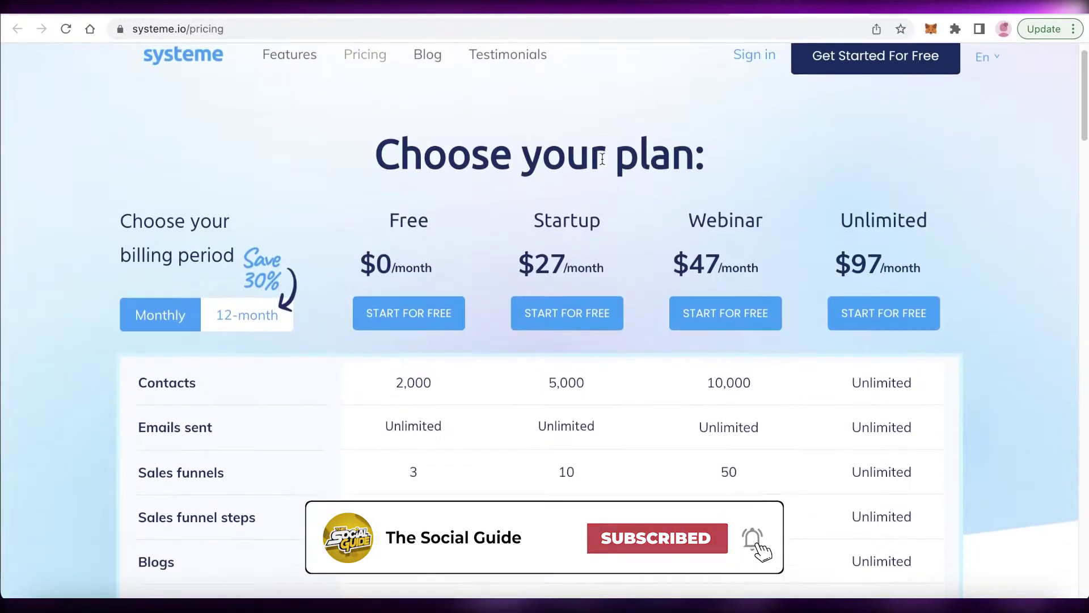
{"action": "scroll", "coordinate": [607, 159], "scroll_direction": "down", "scroll_amount": 2}
{"action": "scroll", "coordinate": [607, 154], "scroll_direction": "up", "scroll_amount": 1}
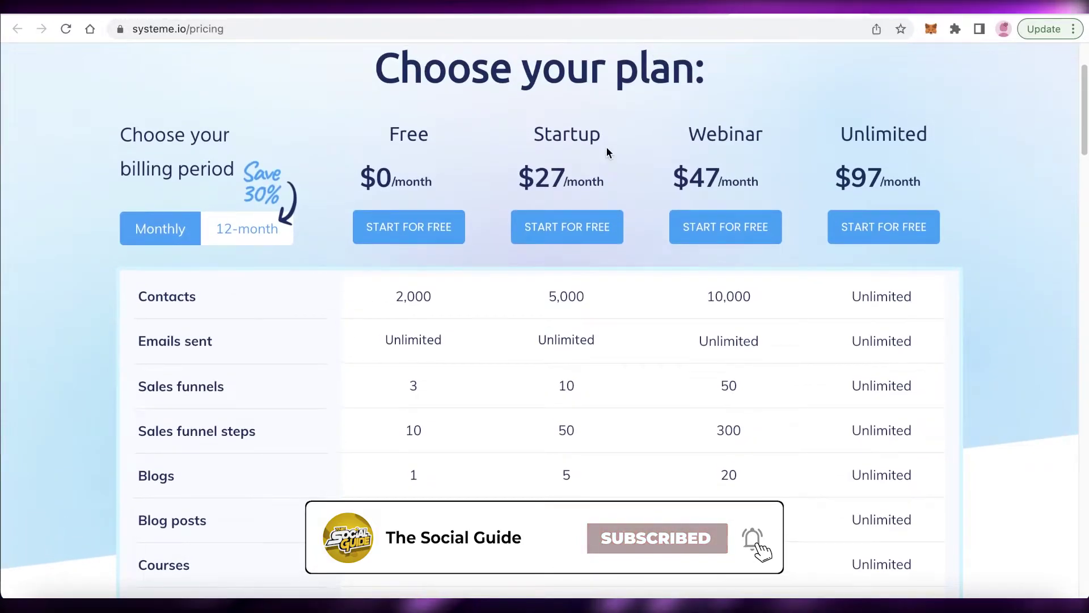
{"action": "scroll", "coordinate": [608, 152], "scroll_direction": "down", "scroll_amount": 3}
{"action": "scroll", "coordinate": [608, 153], "scroll_direction": "up", "scroll_amount": 1}
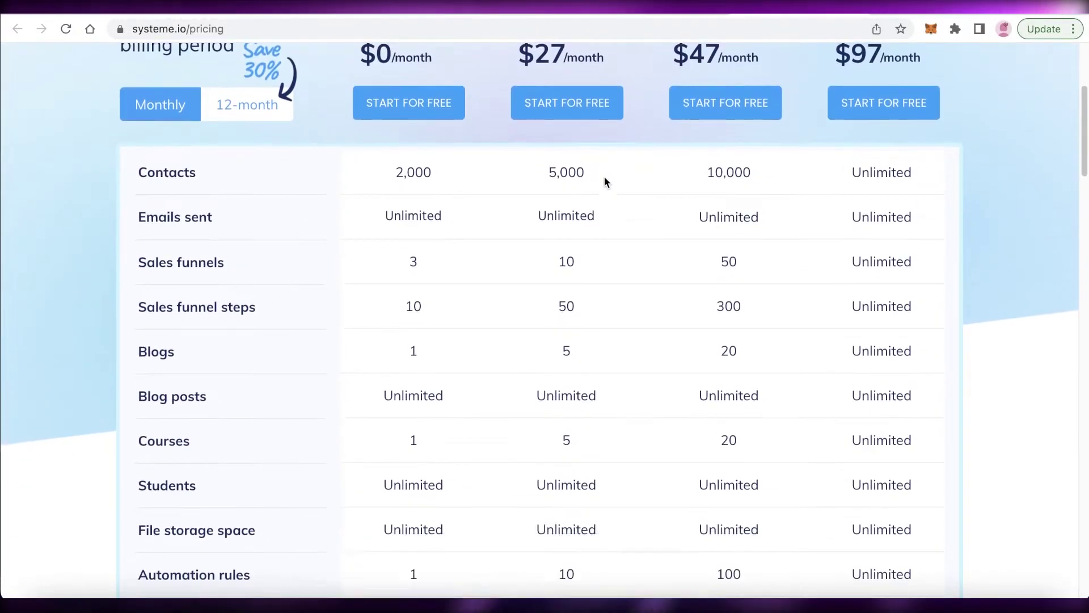
{"action": "scroll", "coordinate": [605, 180], "scroll_direction": "down", "scroll_amount": 1}
{"action": "scroll", "coordinate": [604, 181], "scroll_direction": "up", "scroll_amount": 5}
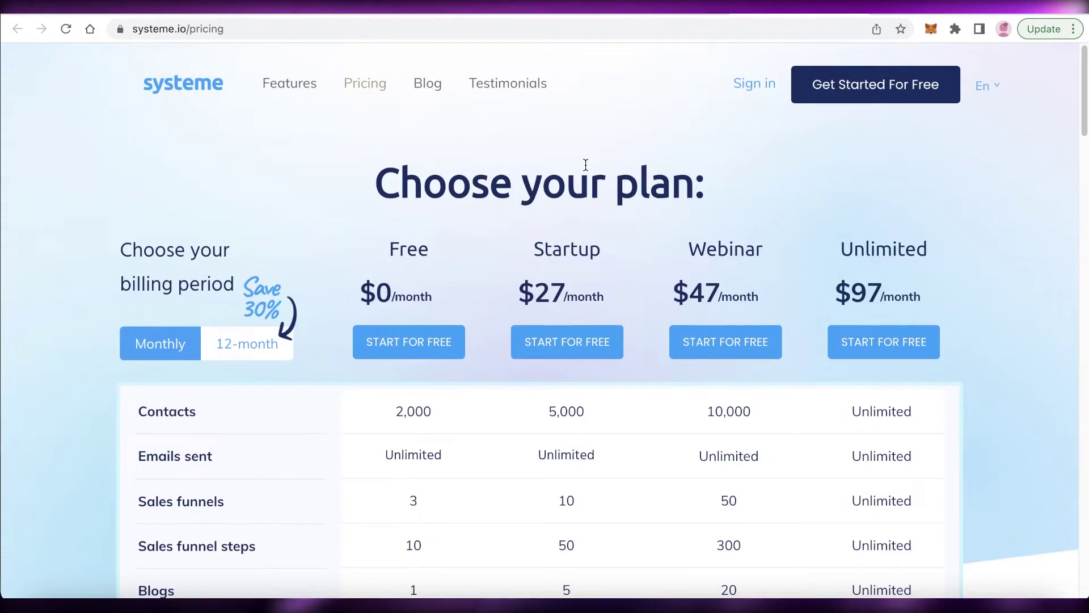
{"action": "scroll", "coordinate": [587, 166], "scroll_direction": "down", "scroll_amount": 1}
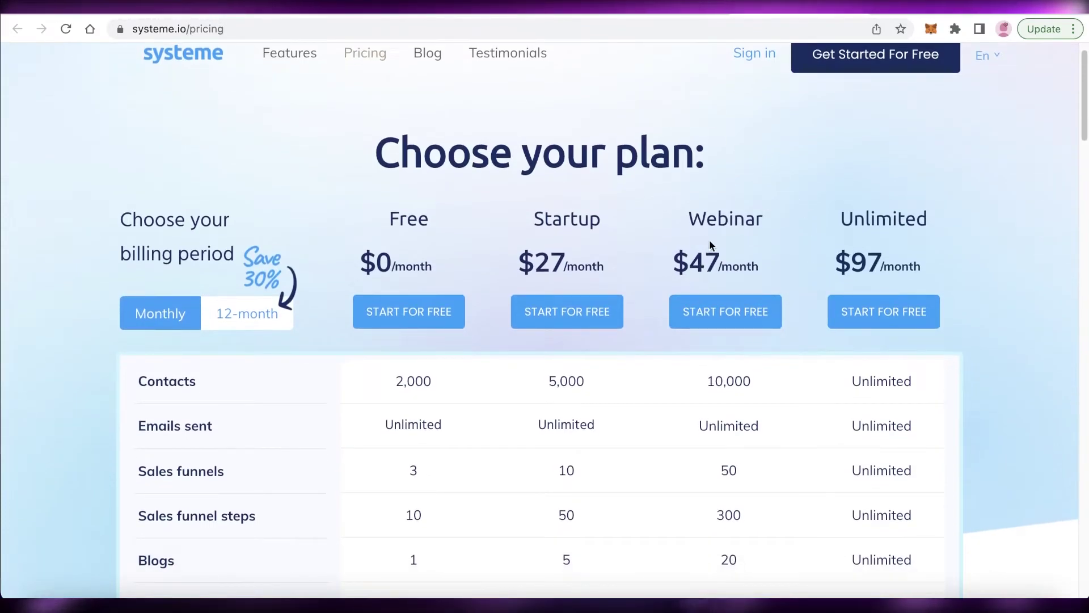
{"action": "scroll", "coordinate": [709, 240], "scroll_direction": "up", "scroll_amount": 1}
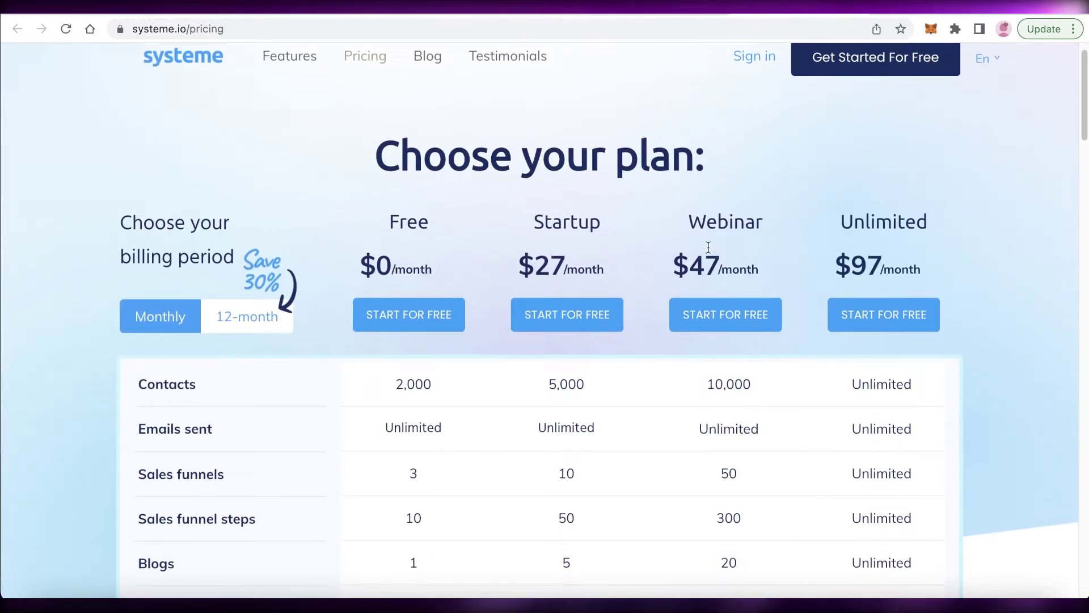
{"action": "scroll", "coordinate": [767, 180], "scroll_direction": "down", "scroll_amount": 9}
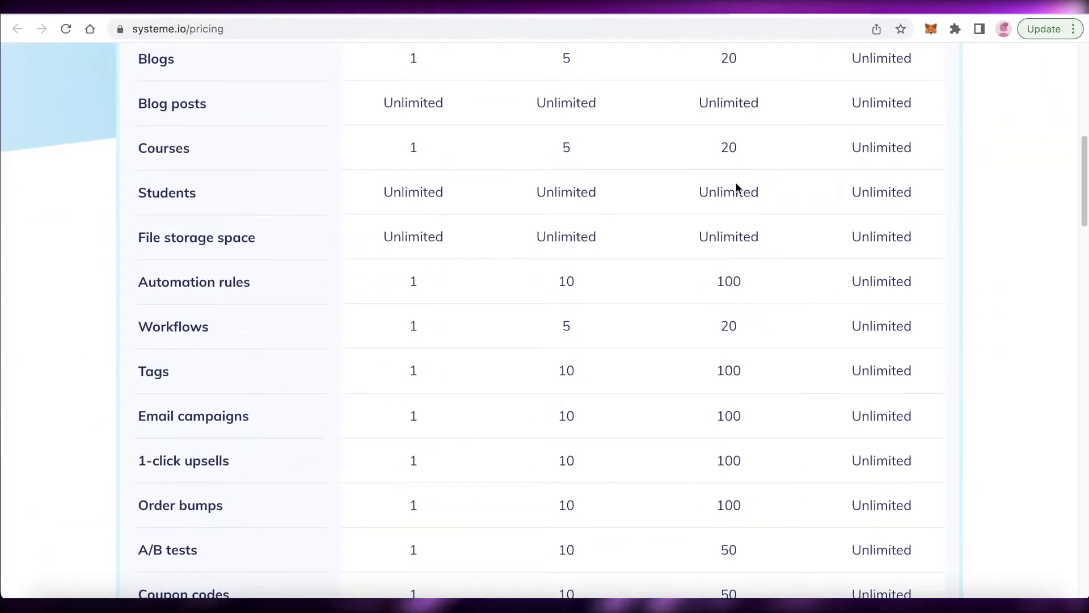
{"action": "scroll", "coordinate": [582, 206], "scroll_direction": "up", "scroll_amount": 1}
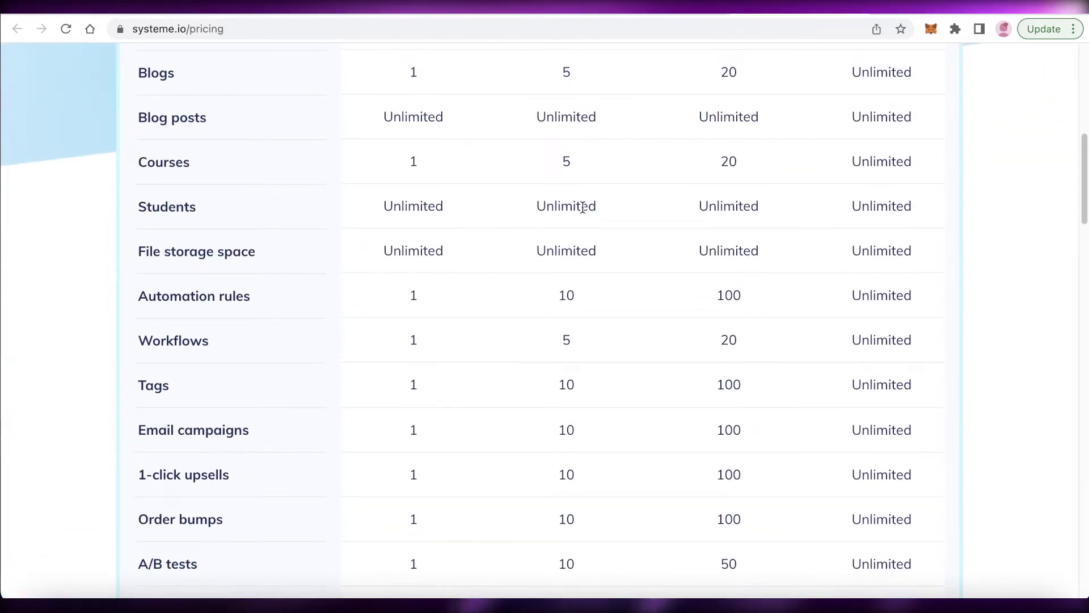
{"action": "scroll", "coordinate": [582, 207], "scroll_direction": "down", "scroll_amount": 4}
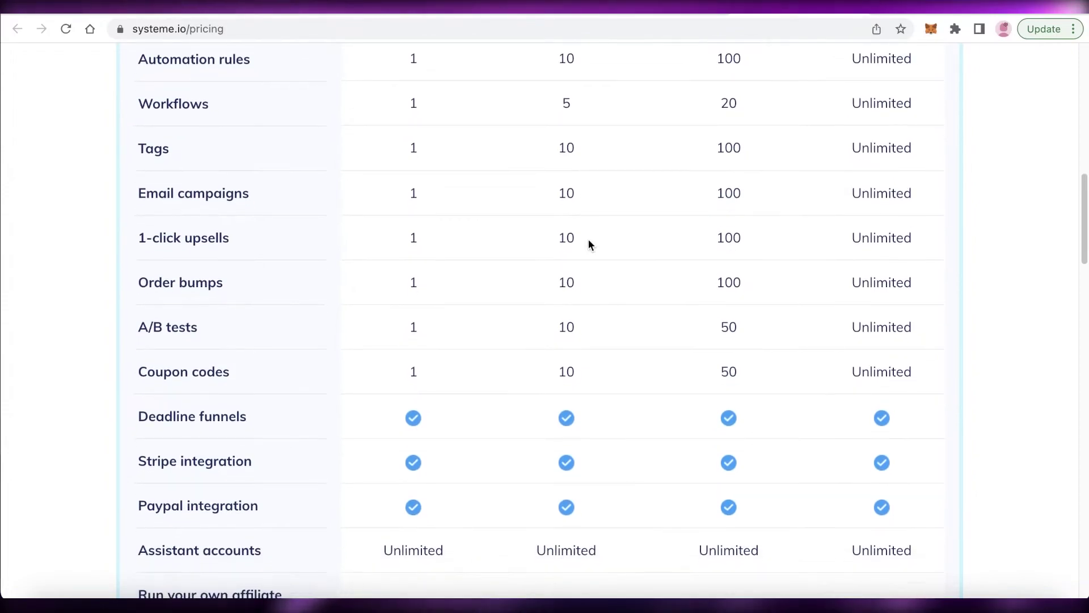
{"action": "scroll", "coordinate": [603, 403], "scroll_direction": "down", "scroll_amount": 3}
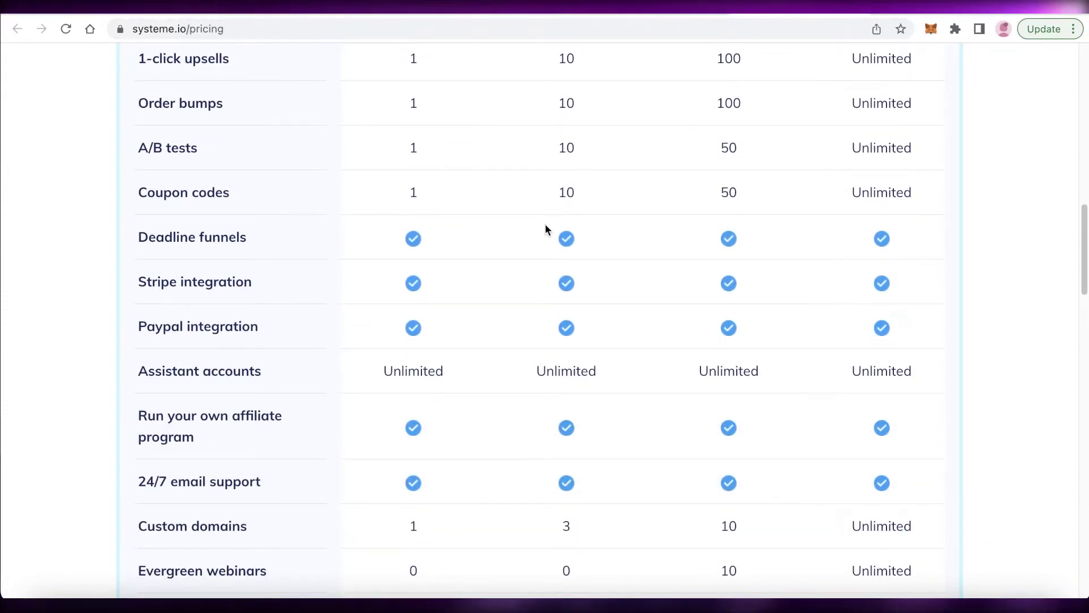
{"action": "scroll", "coordinate": [567, 295], "scroll_direction": "down", "scroll_amount": 2}
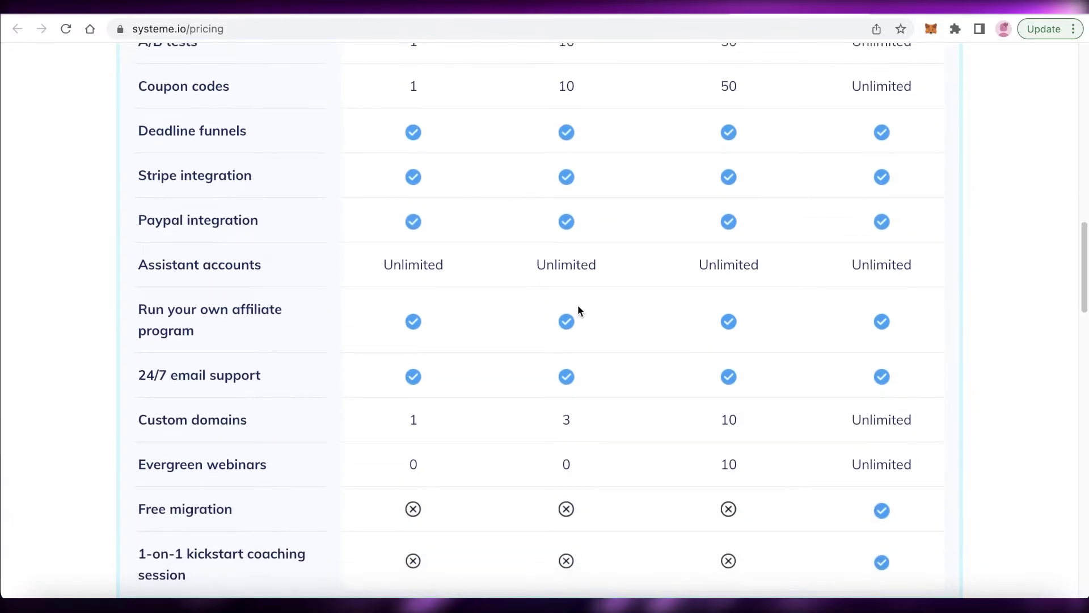
{"action": "scroll", "coordinate": [578, 305], "scroll_direction": "down", "scroll_amount": 5}
{"action": "scroll", "coordinate": [569, 280], "scroll_direction": "up", "scroll_amount": 2}
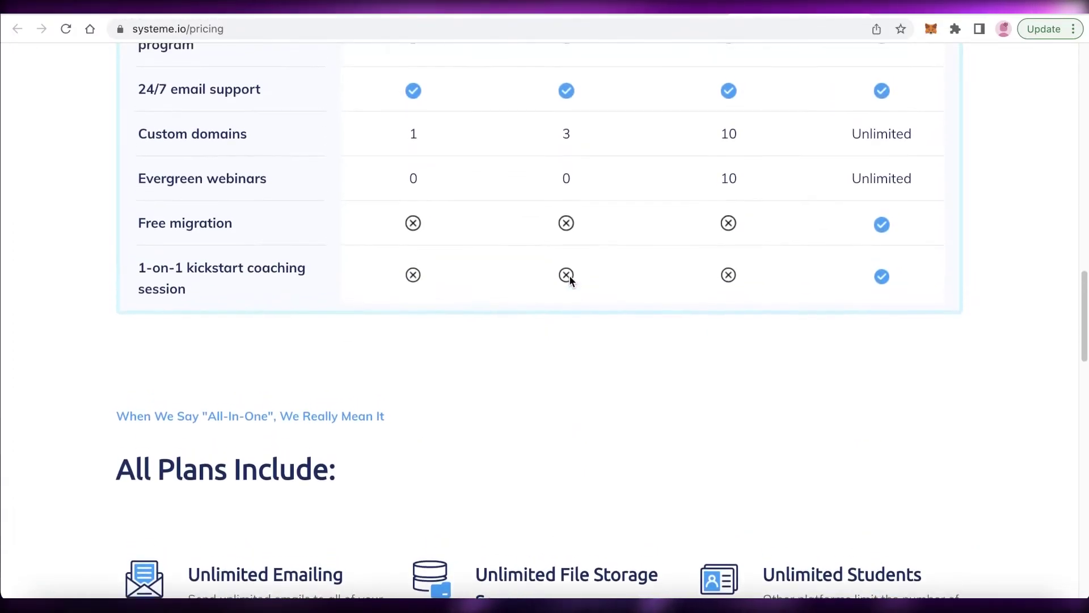
{"action": "scroll", "coordinate": [584, 264], "scroll_direction": "up", "scroll_amount": 10}
{"action": "scroll", "coordinate": [604, 261], "scroll_direction": "down", "scroll_amount": 5}
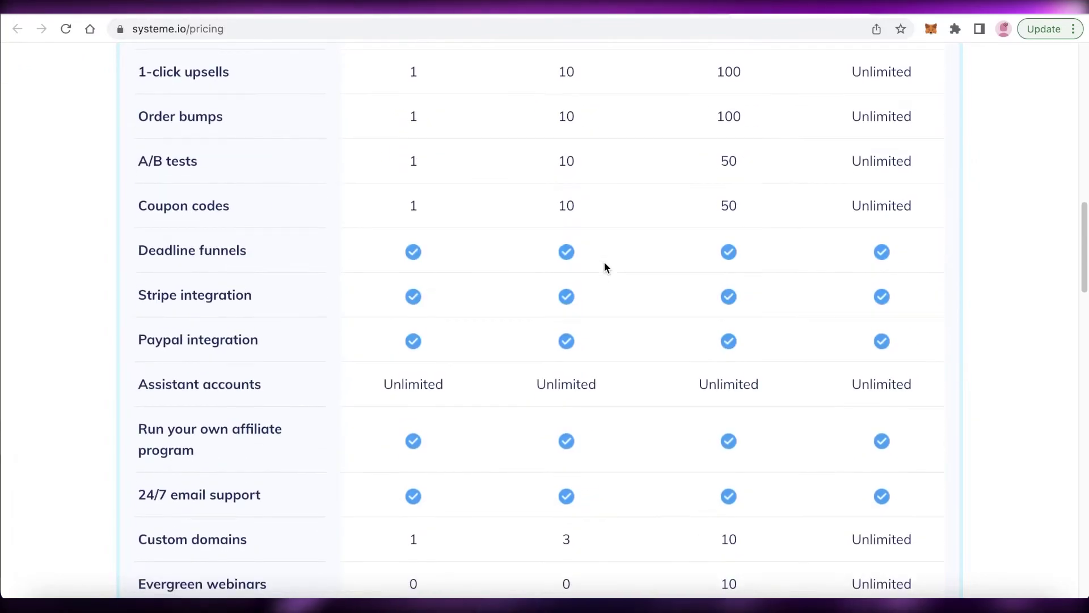
{"action": "scroll", "coordinate": [606, 267], "scroll_direction": "down", "scroll_amount": 1}
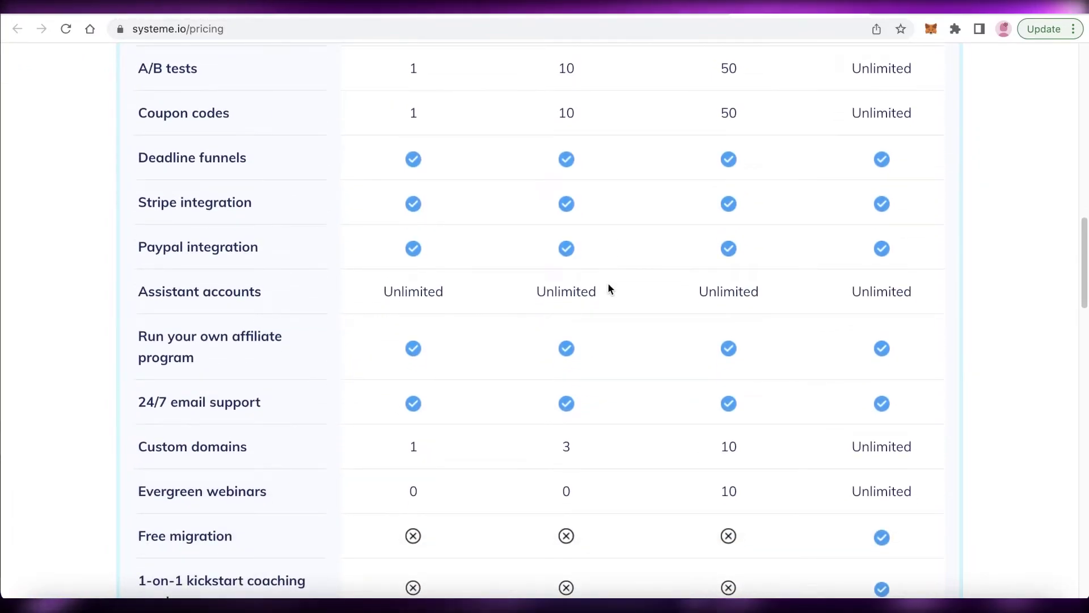
Go to the empty systeme.io dashboard, then show Gmail's 'Confirm your registration' email.
{"action": "scroll", "coordinate": [608, 283], "scroll_direction": "up", "scroll_amount": 2}
{"action": "scroll", "coordinate": [621, 312], "scroll_direction": "up", "scroll_amount": 5}
{"action": "scroll", "coordinate": [621, 313], "scroll_direction": "up", "scroll_amount": 10}
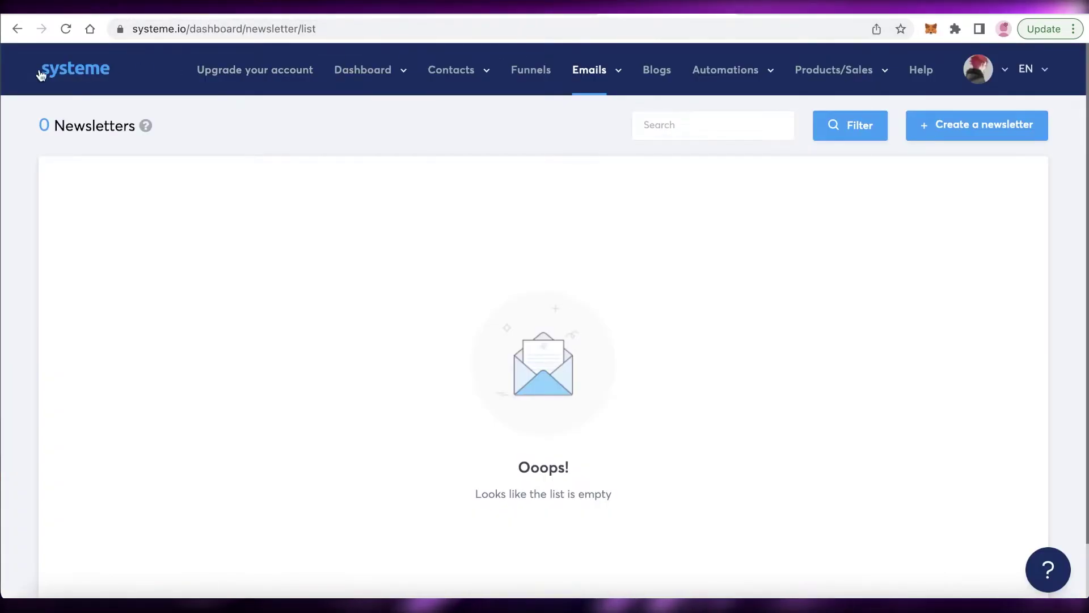
{"action": "left_click", "coordinate": [40, 73]}
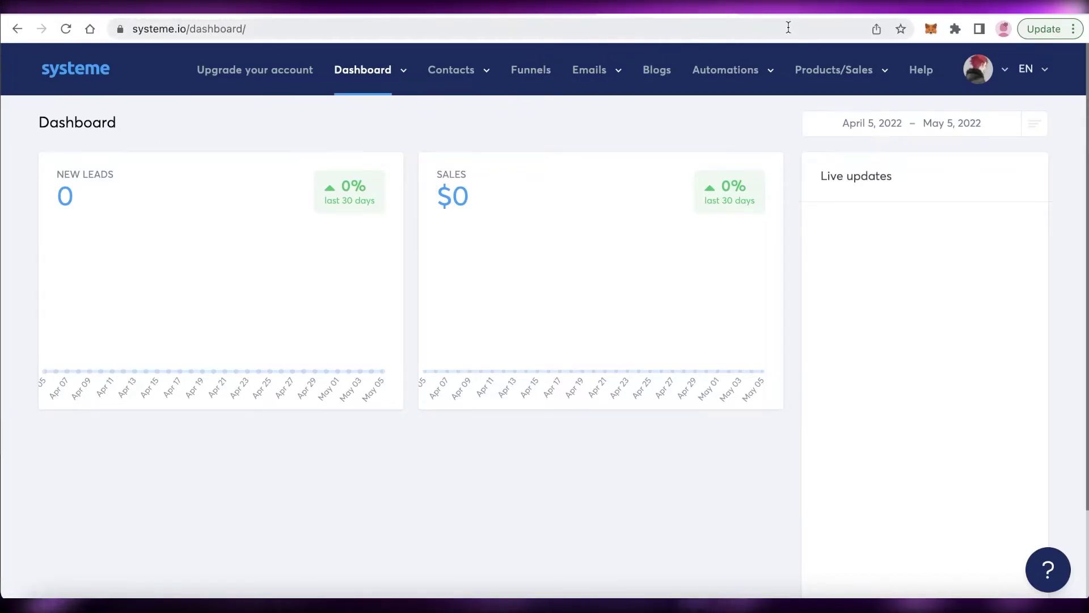
{"action": "key", "text": "ctrl+Tab"}
Load mailchimp.com to show the 'Turn emails into revenue' homepage.
{"action": "left_click", "coordinate": [846, 26]}
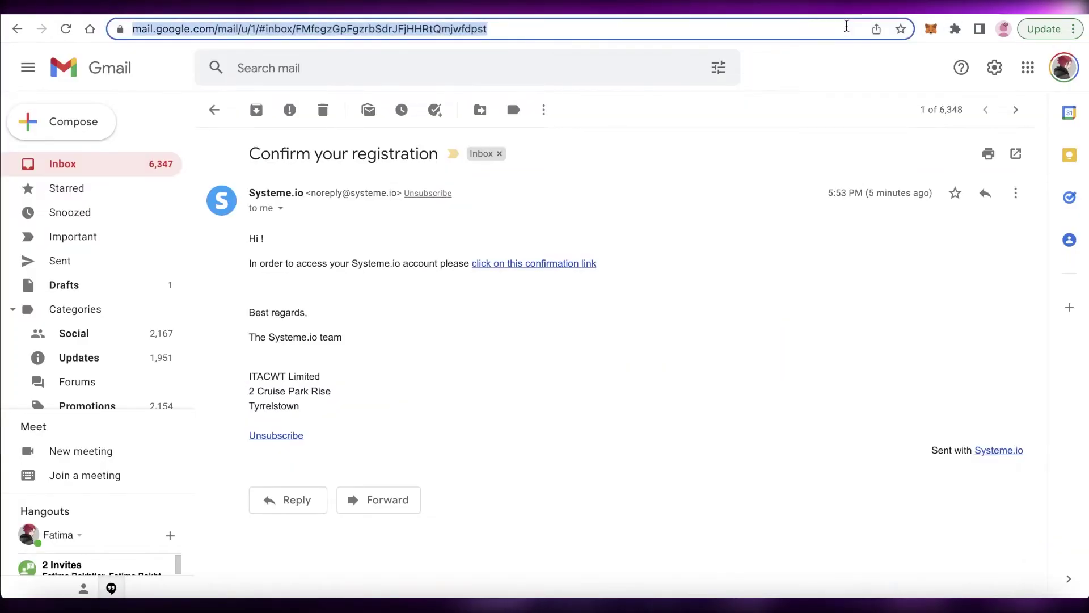
{"action": "type", "text": "ma"}
{"action": "key", "text": "Return"}
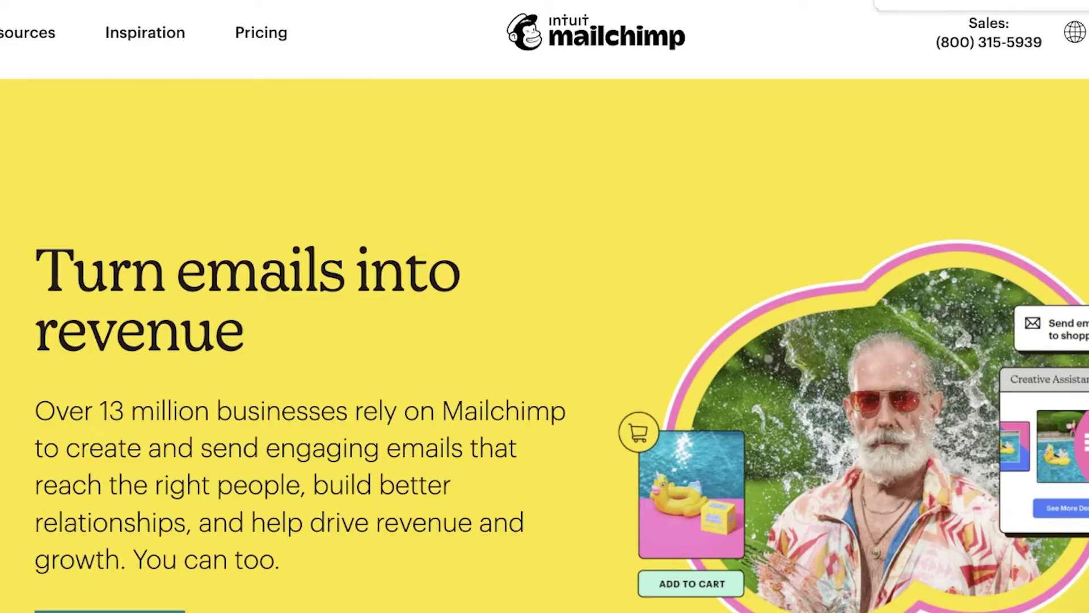
Open Mailchimp's pricing and scroll its Premium, Standard, Essentials and Free plan cards.
{"action": "left_click", "coordinate": [279, 46]}
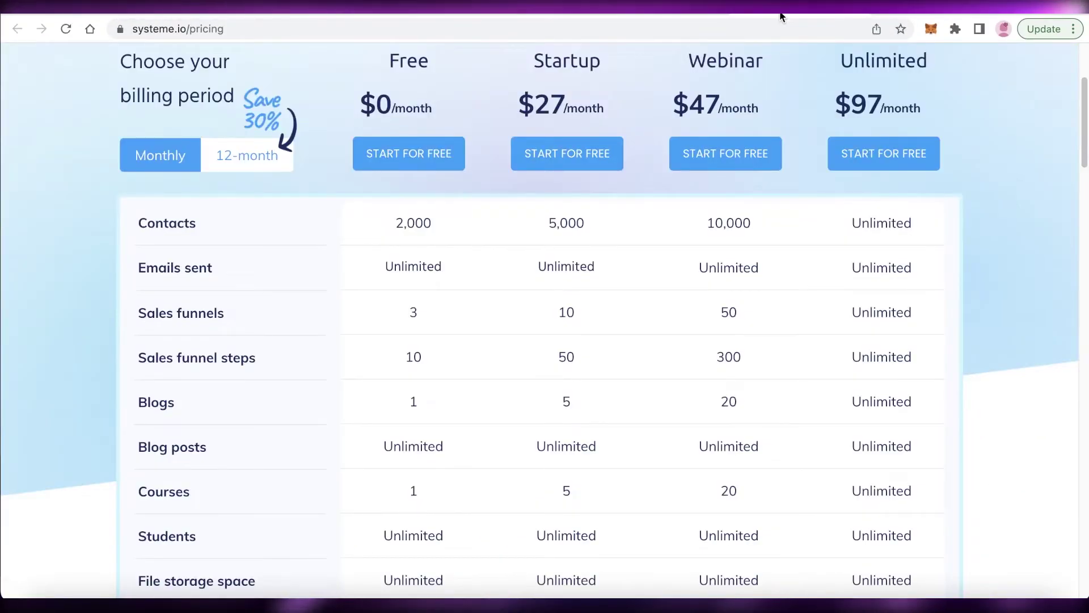
{"action": "scroll", "coordinate": [704, 232], "scroll_direction": "up", "scroll_amount": 3}
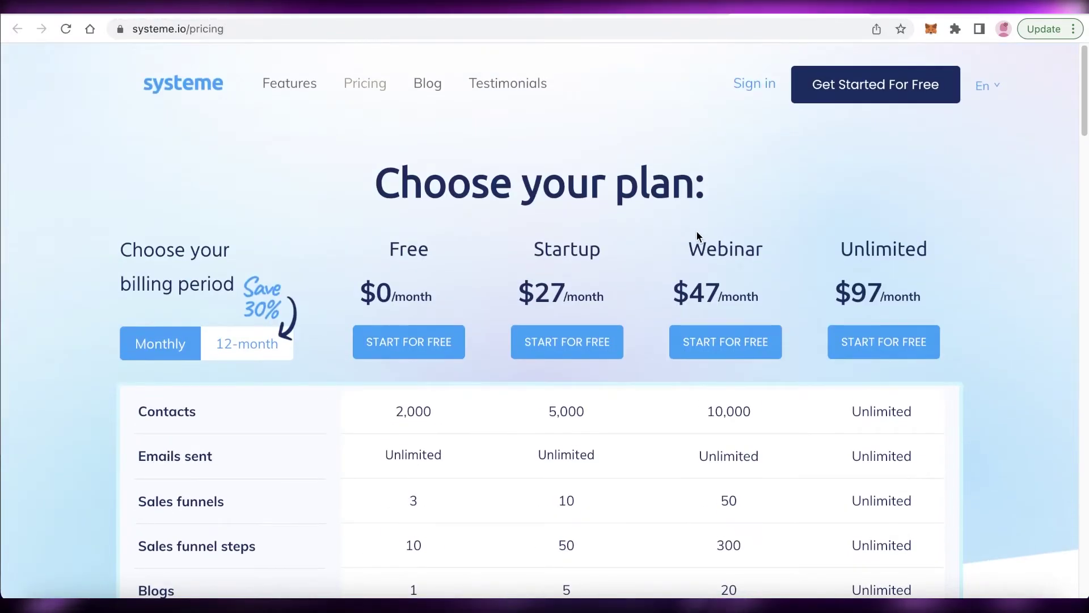
{"action": "scroll", "coordinate": [290, 116], "scroll_direction": "down", "scroll_amount": 1}
{"action": "scroll", "coordinate": [290, 118], "scroll_direction": "up", "scroll_amount": 1}
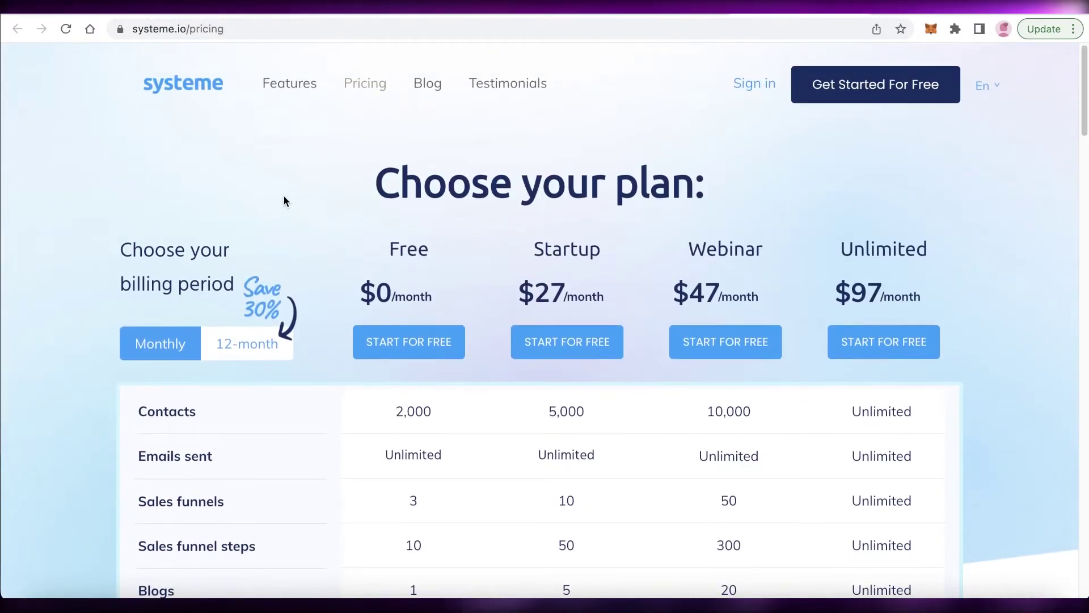
{"action": "scroll", "coordinate": [812, 90], "scroll_direction": "down", "scroll_amount": 2}
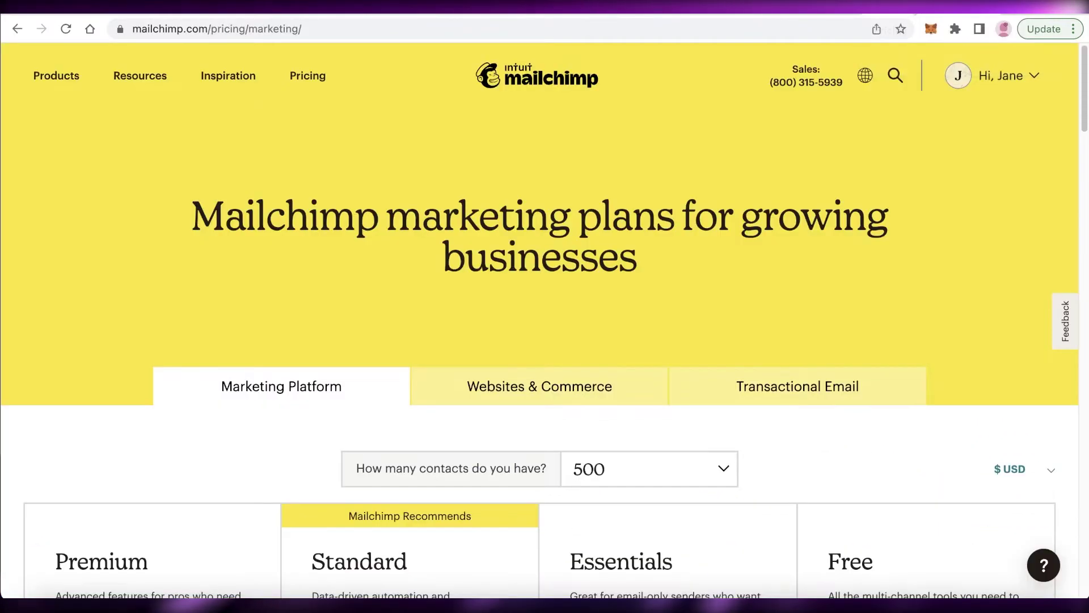
{"action": "scroll", "coordinate": [826, 173], "scroll_direction": "down", "scroll_amount": 5}
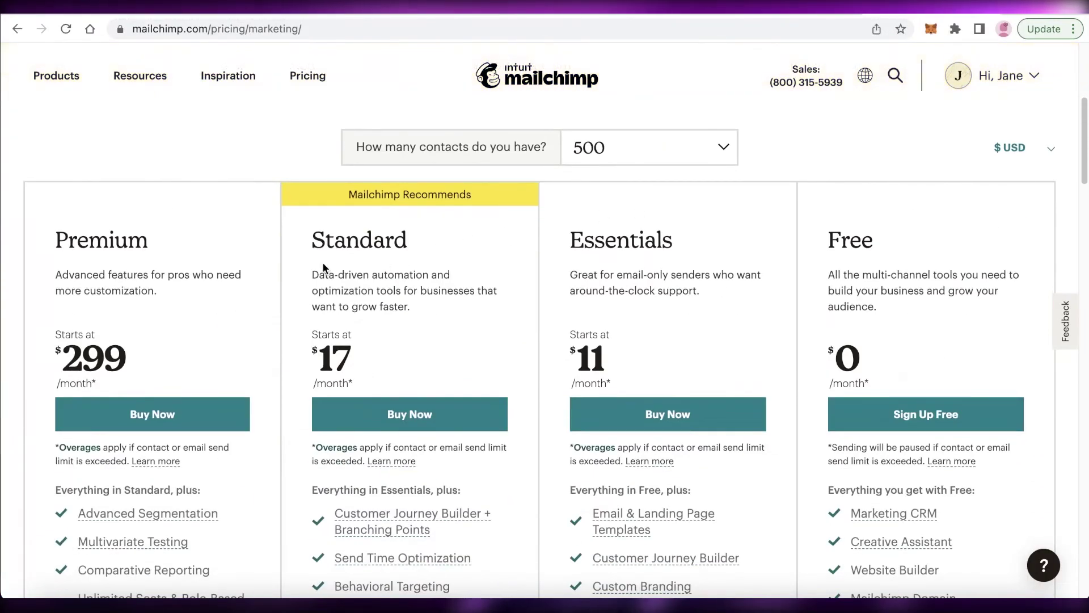
{"action": "scroll", "coordinate": [857, 267], "scroll_direction": "down", "scroll_amount": 1}
{"action": "scroll", "coordinate": [846, 295], "scroll_direction": "down", "scroll_amount": 3}
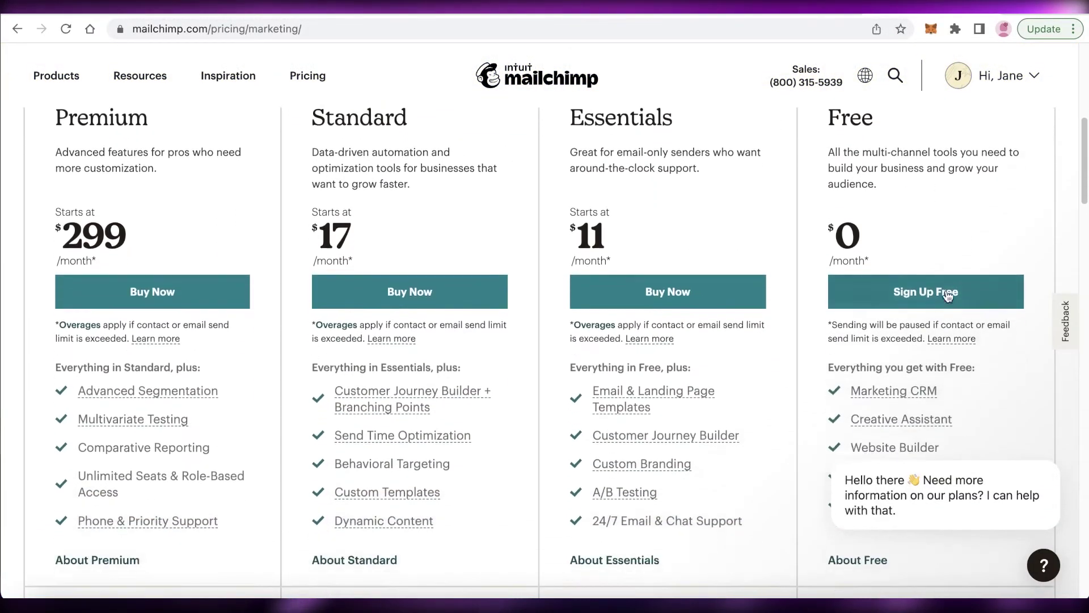
{"action": "scroll", "coordinate": [908, 272], "scroll_direction": "up", "scroll_amount": 2}
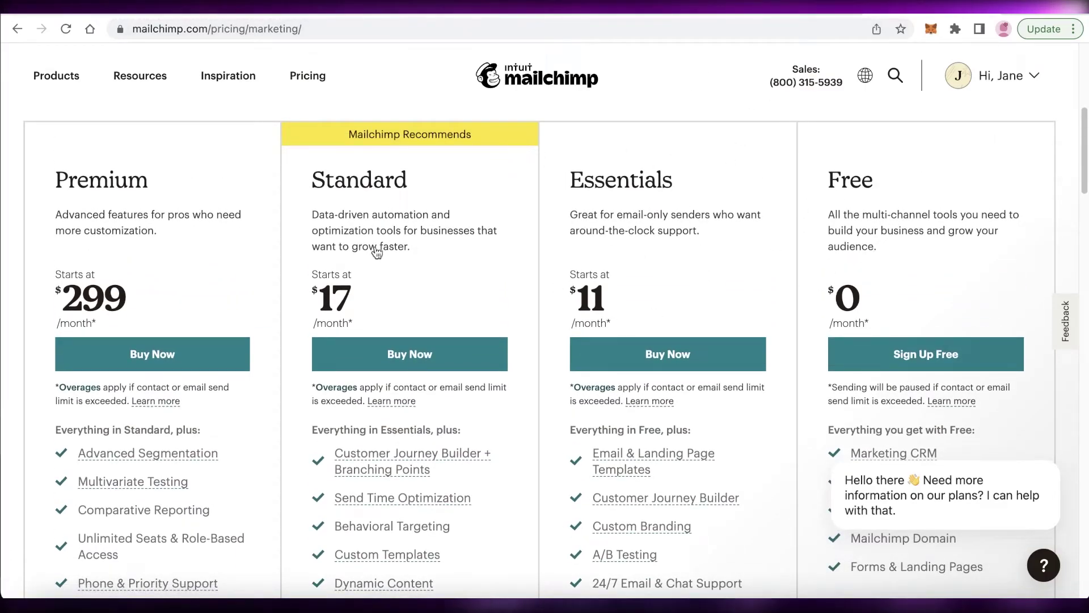
{"action": "scroll", "coordinate": [372, 254], "scroll_direction": "down", "scroll_amount": 2}
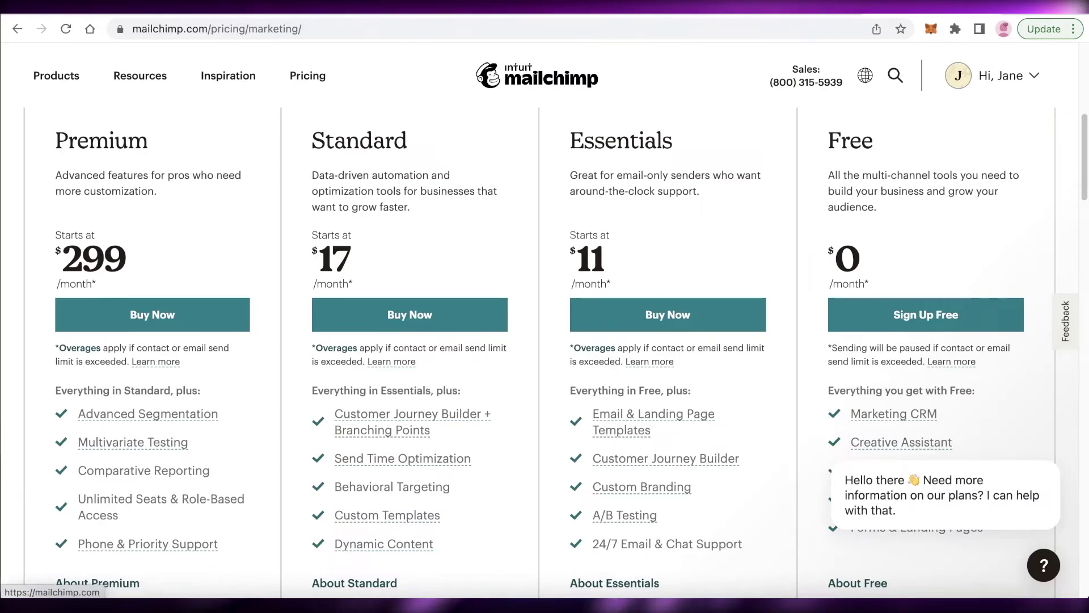
Compare Mailchimp's plans against the systeme.io pricing tab and return to Mailchimp.
{"action": "left_click", "coordinate": [805, 14]}
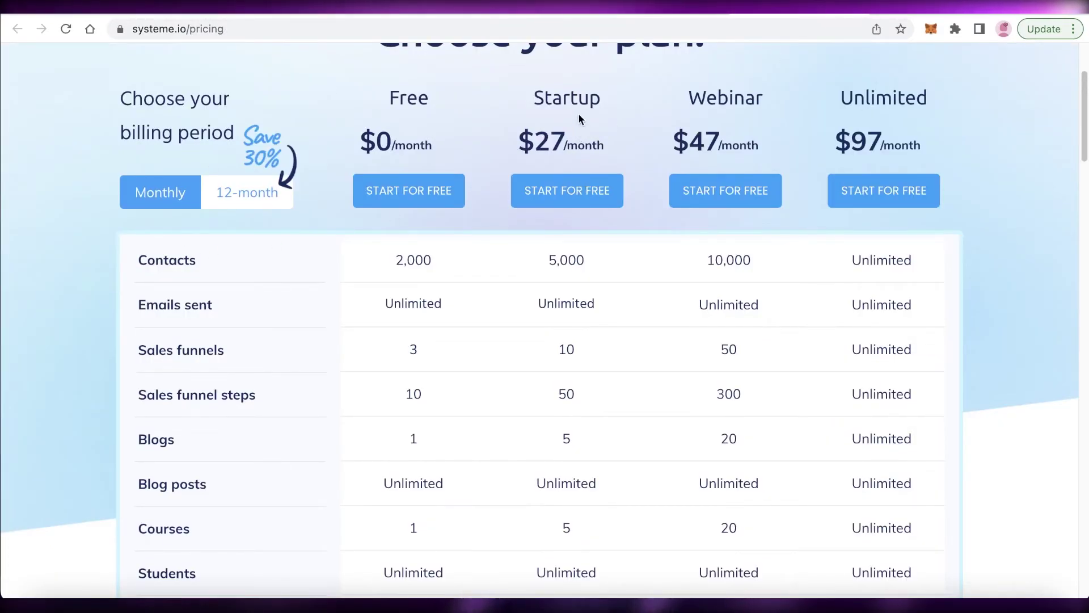
{"action": "left_click", "coordinate": [661, 8]}
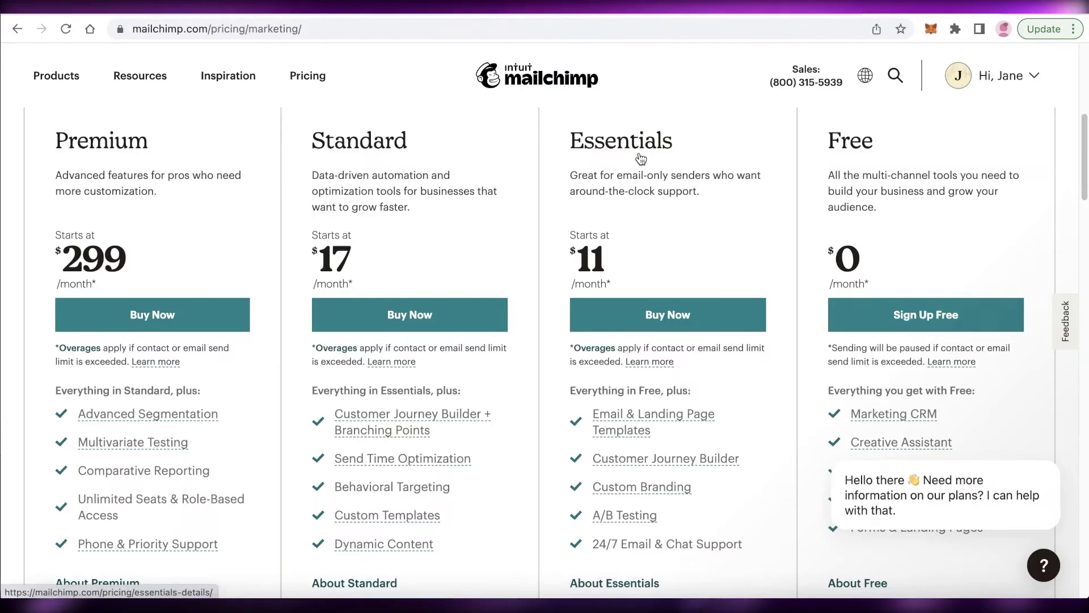
{"action": "scroll", "coordinate": [612, 214], "scroll_direction": "down", "scroll_amount": 5}
{"action": "scroll", "coordinate": [613, 215], "scroll_direction": "up", "scroll_amount": 4}
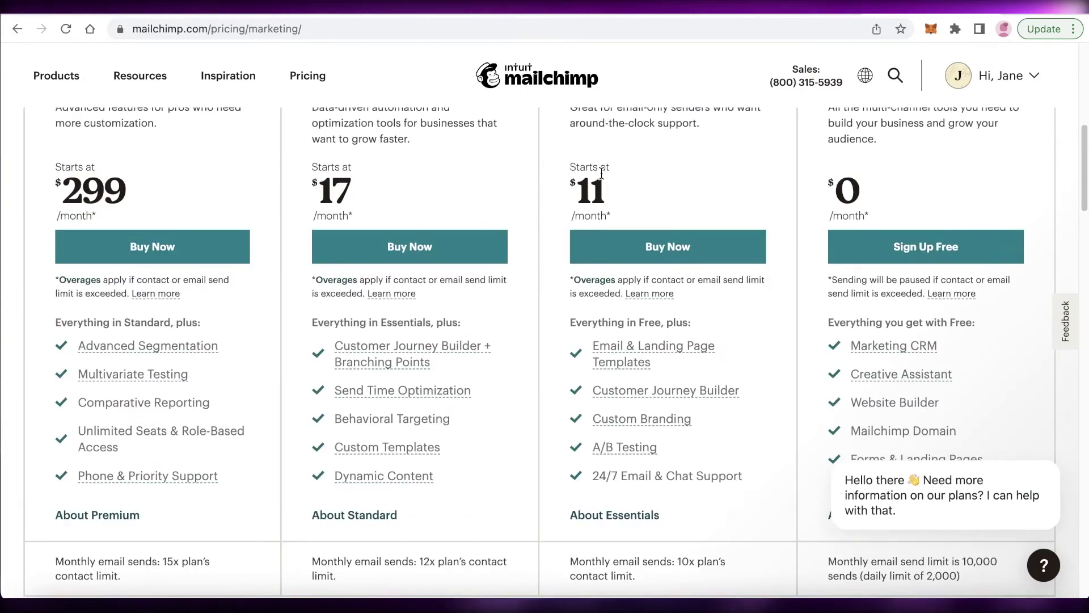
{"action": "scroll", "coordinate": [608, 178], "scroll_direction": "down", "scroll_amount": 2}
{"action": "scroll", "coordinate": [618, 159], "scroll_direction": "up", "scroll_amount": 3}
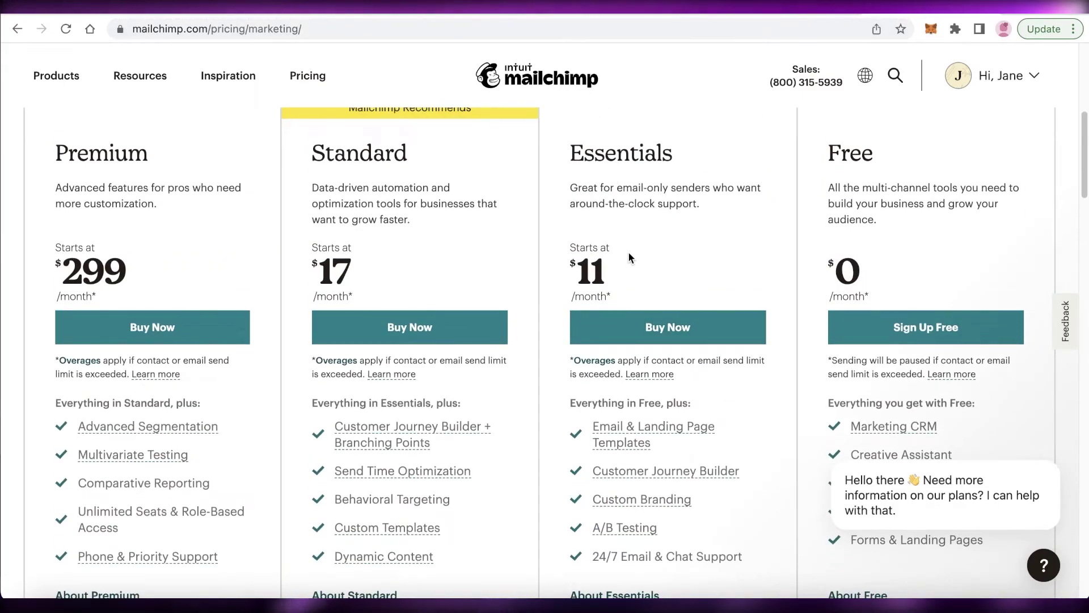
Open the systeme.io dashboard, then the empty Contacts list and the empty Funnels list.
{"action": "left_click", "coordinate": [597, 11]}
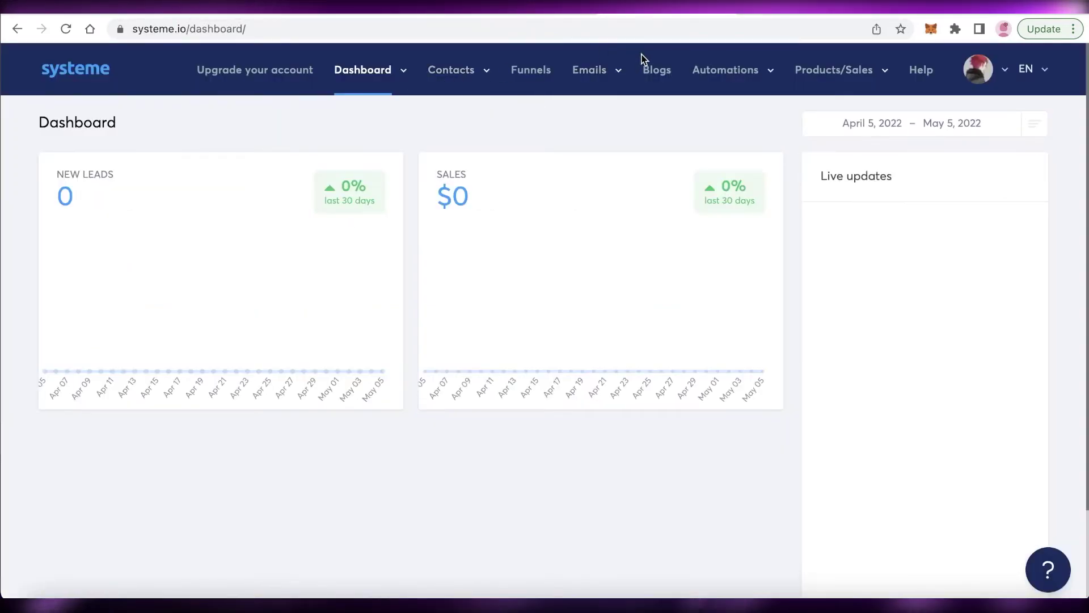
{"action": "mouse_move", "coordinate": [451, 69]}
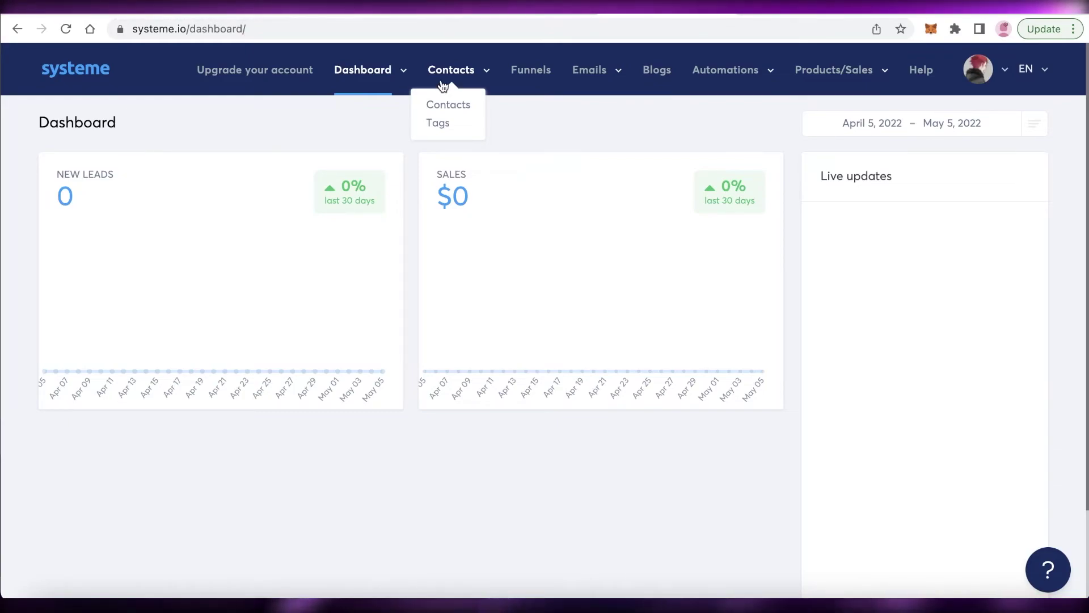
{"action": "left_click", "coordinate": [74, 77]}
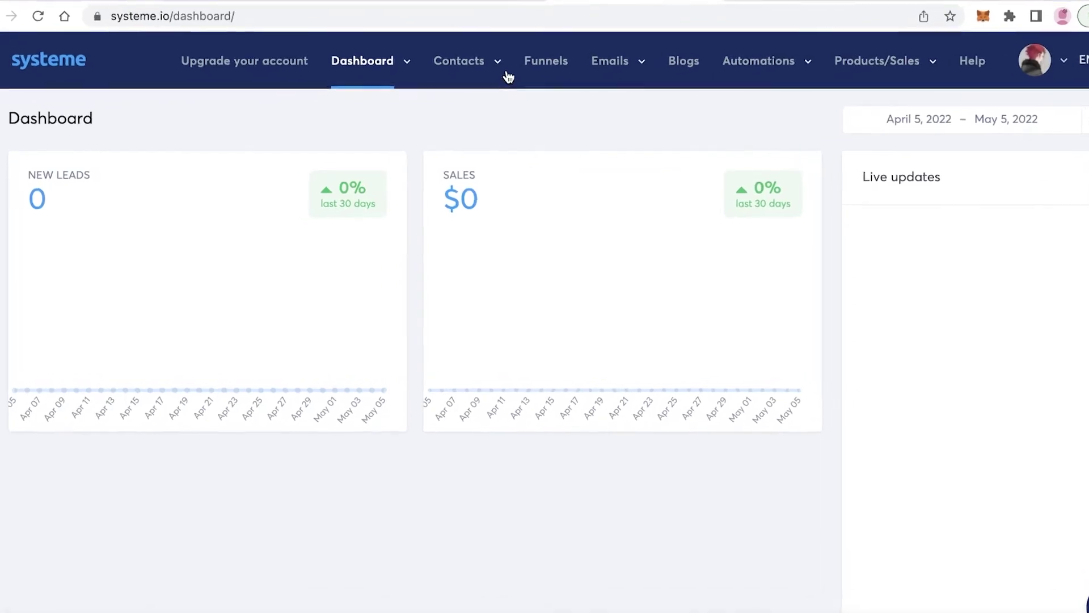
{"action": "left_click", "coordinate": [463, 91]}
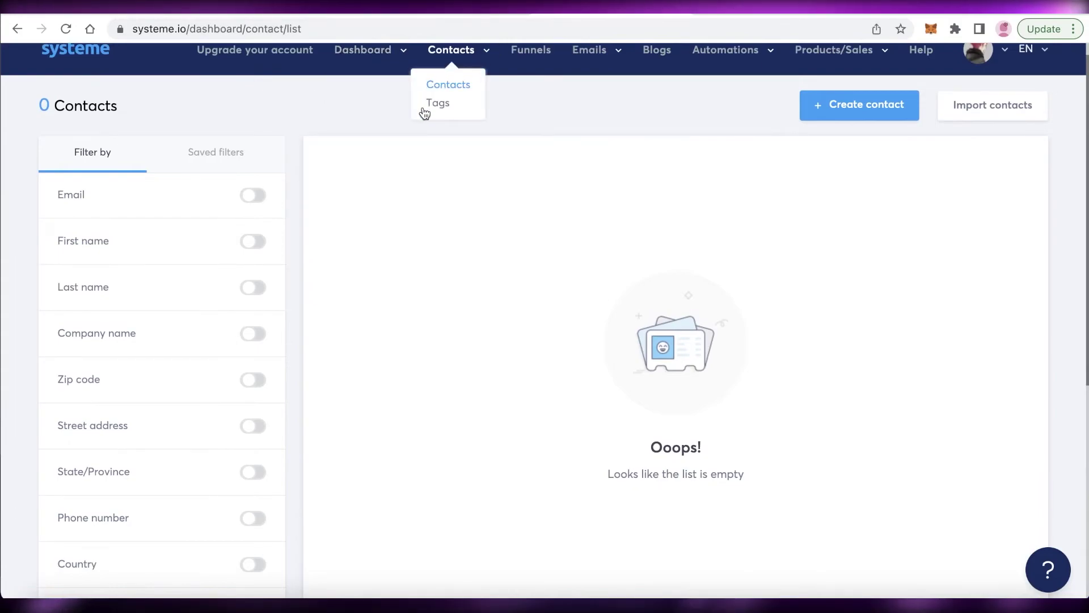
{"action": "scroll", "coordinate": [482, 97], "scroll_direction": "up", "scroll_amount": 1}
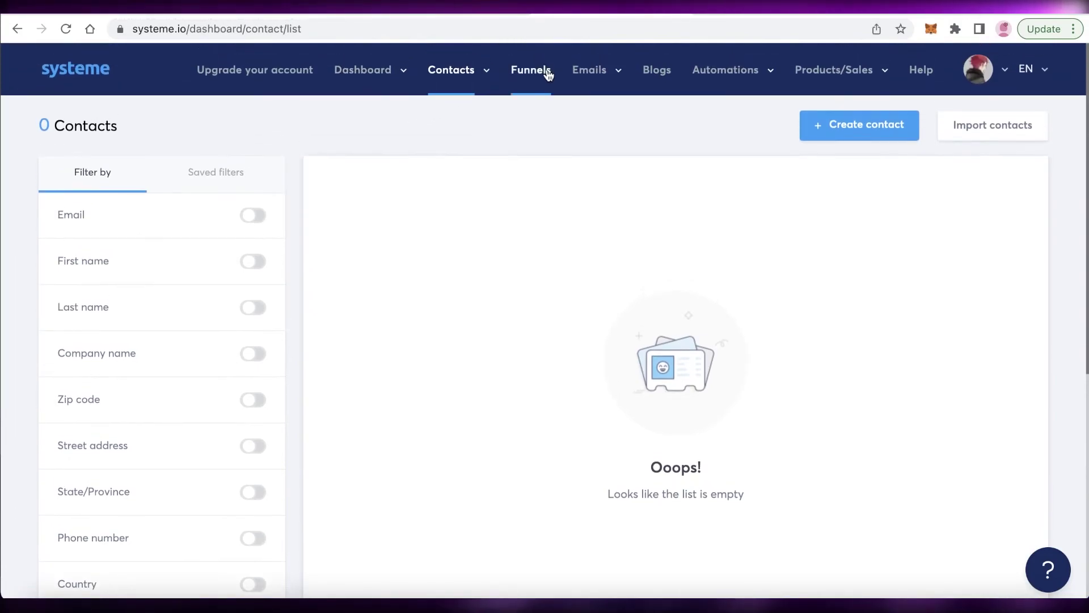
{"action": "left_click", "coordinate": [532, 70]}
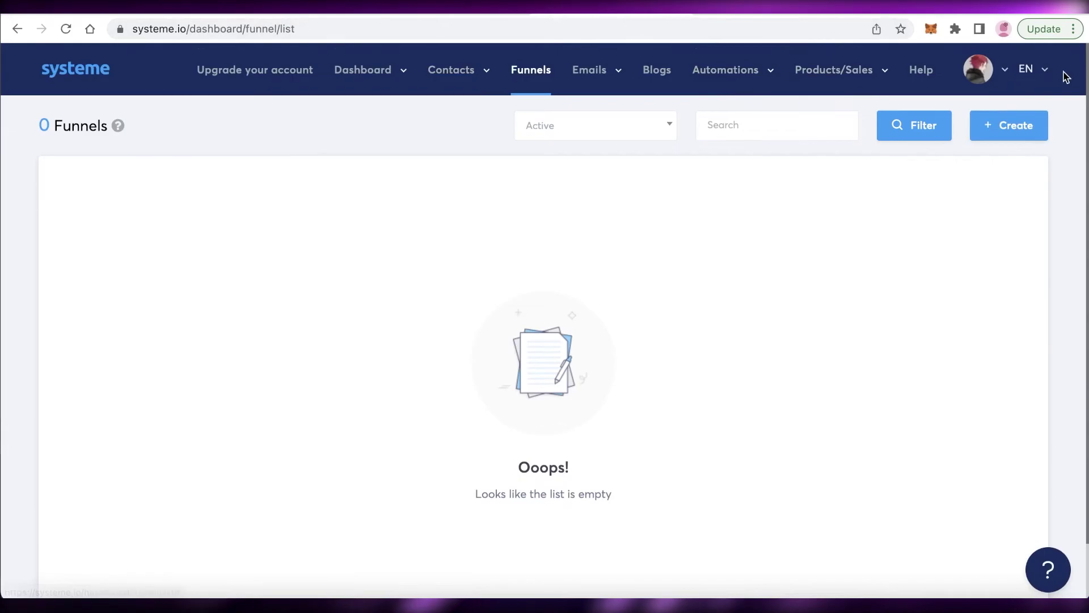
Preview and close the Create a new funnel modal, check the Emails menu, then return to Dashboard.
{"action": "left_click", "coordinate": [995, 138]}
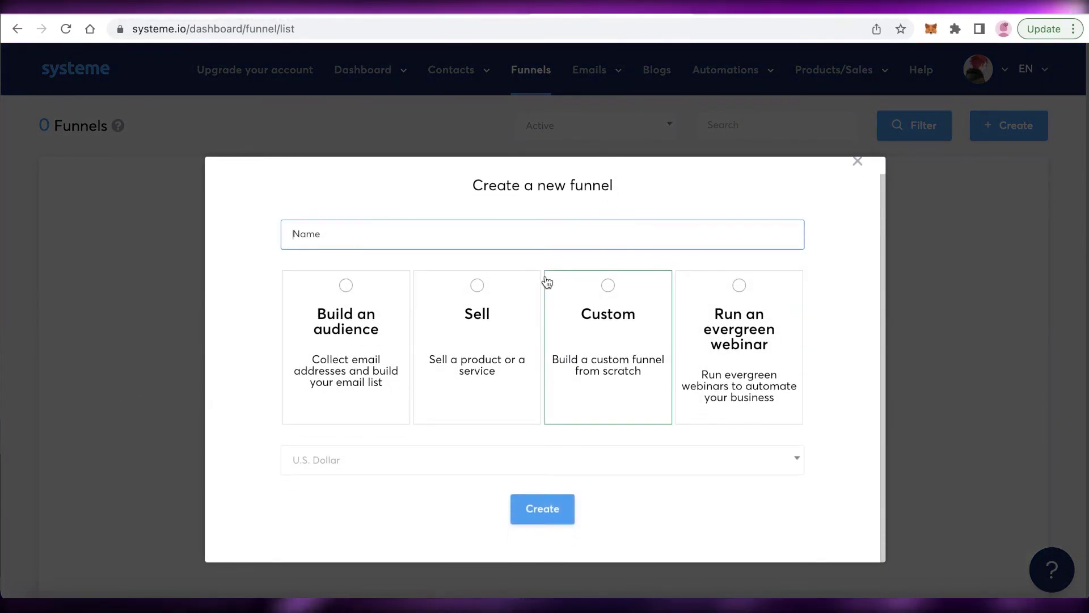
{"action": "left_click", "coordinate": [1006, 221]}
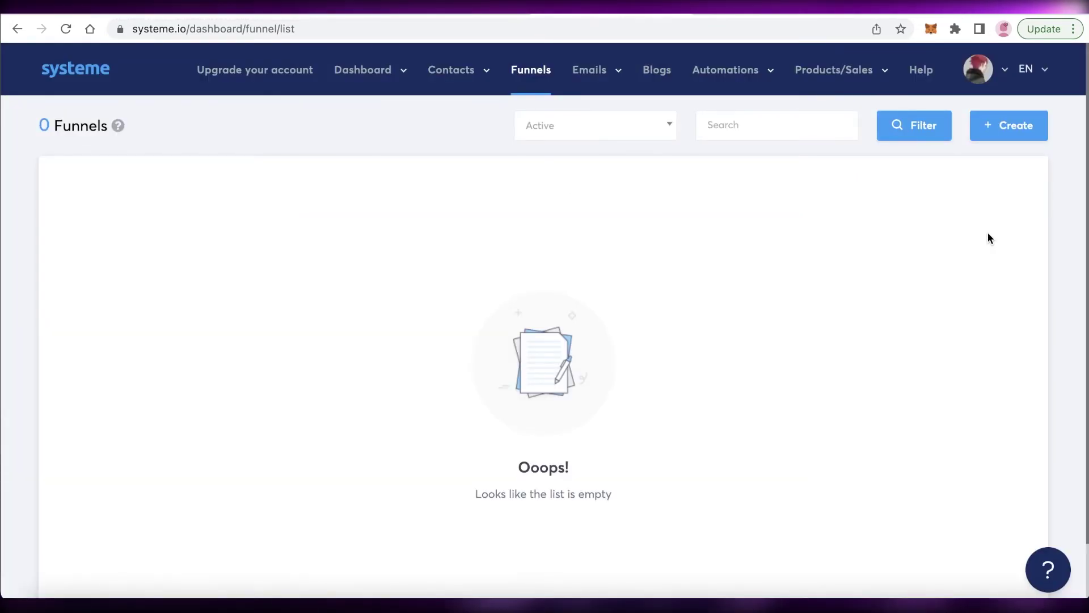
{"action": "left_click", "coordinate": [602, 68]}
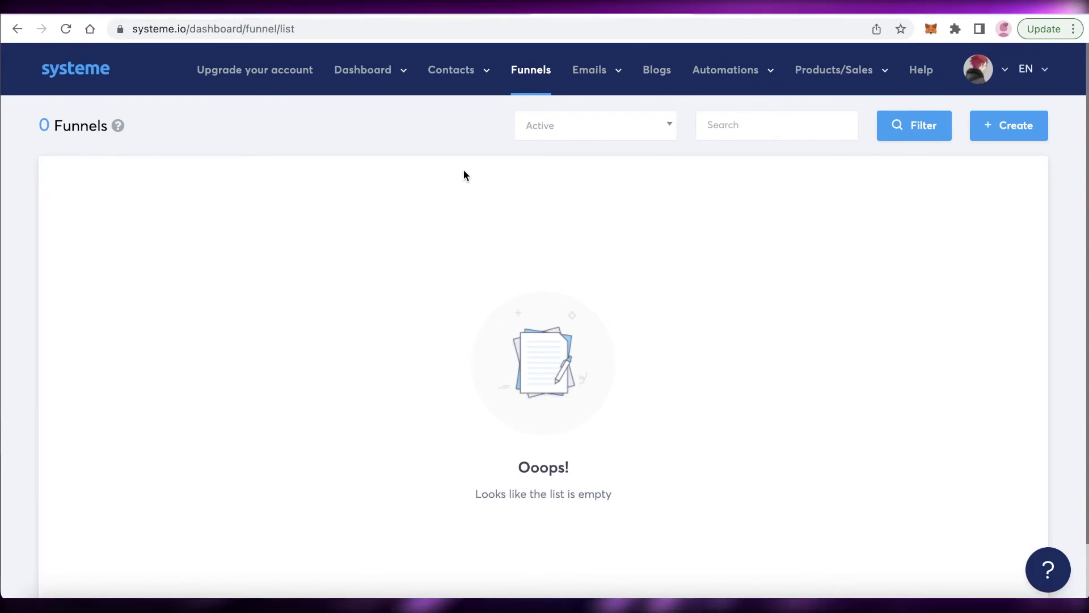
{"action": "scroll", "coordinate": [488, 156], "scroll_direction": "down", "scroll_amount": 2}
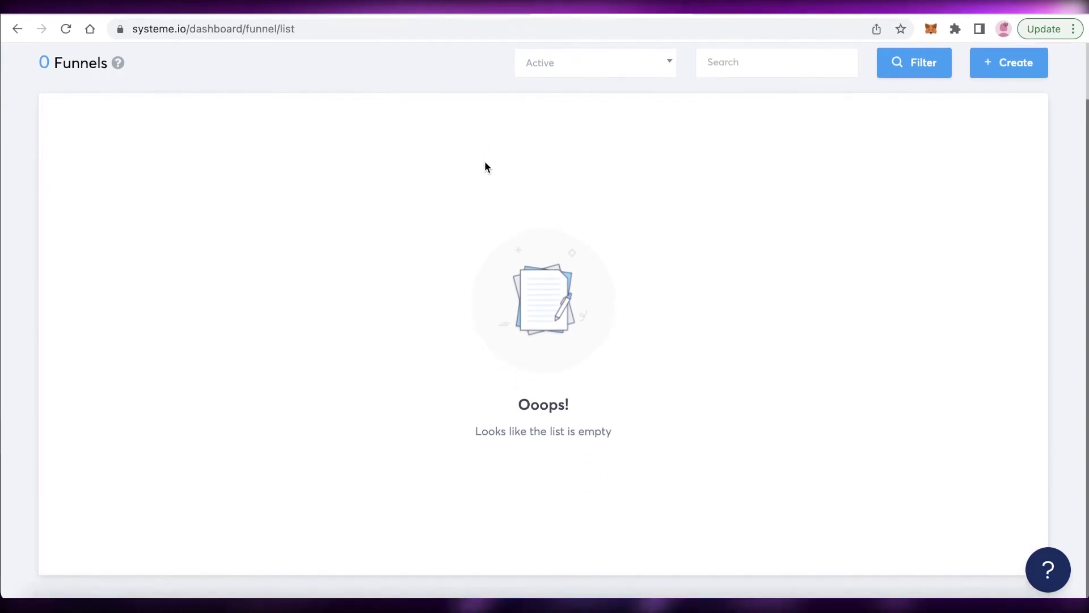
{"action": "scroll", "coordinate": [486, 167], "scroll_direction": "up", "scroll_amount": 2}
{"action": "left_click", "coordinate": [71, 71]}
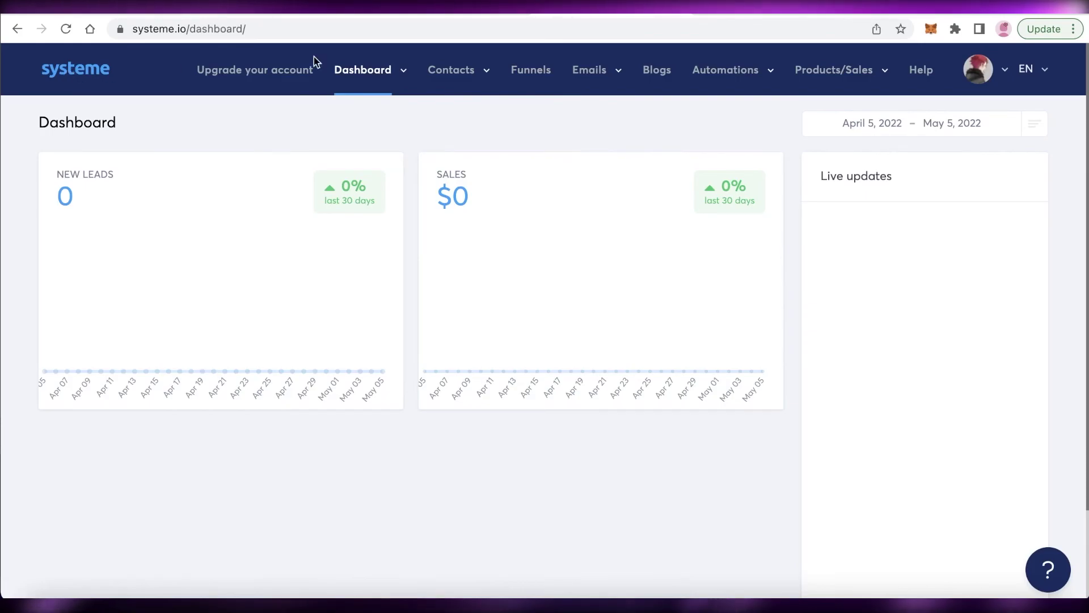
{"action": "left_click", "coordinate": [915, 10]}
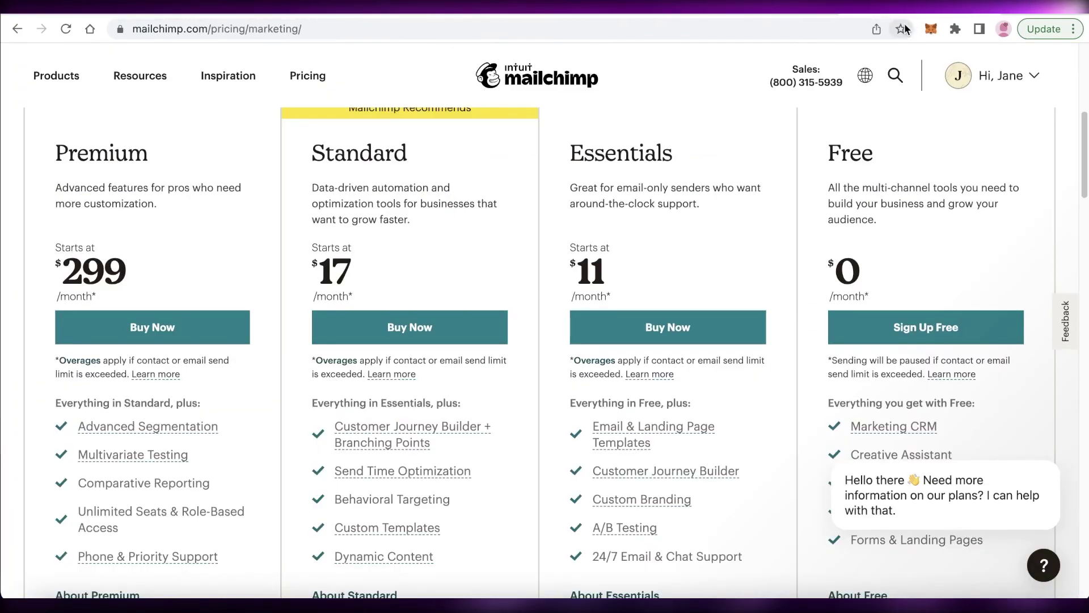
{"action": "scroll", "coordinate": [849, 120], "scroll_direction": "up", "scroll_amount": 5}
{"action": "scroll", "coordinate": [848, 121], "scroll_direction": "up", "scroll_amount": 3}
{"action": "left_click", "coordinate": [698, 11]}
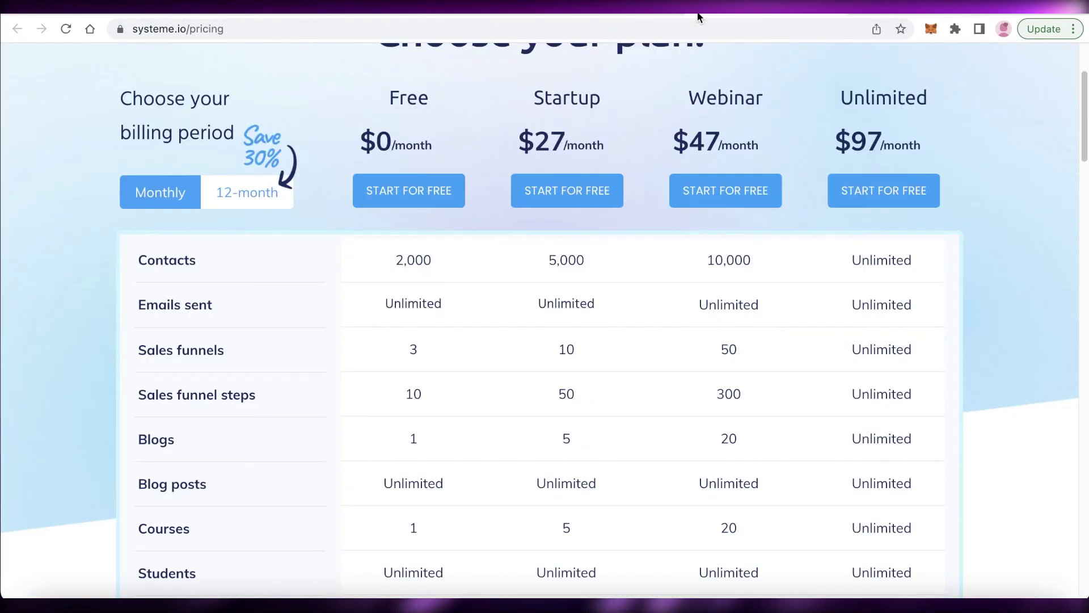
{"action": "left_click", "coordinate": [564, 8]}
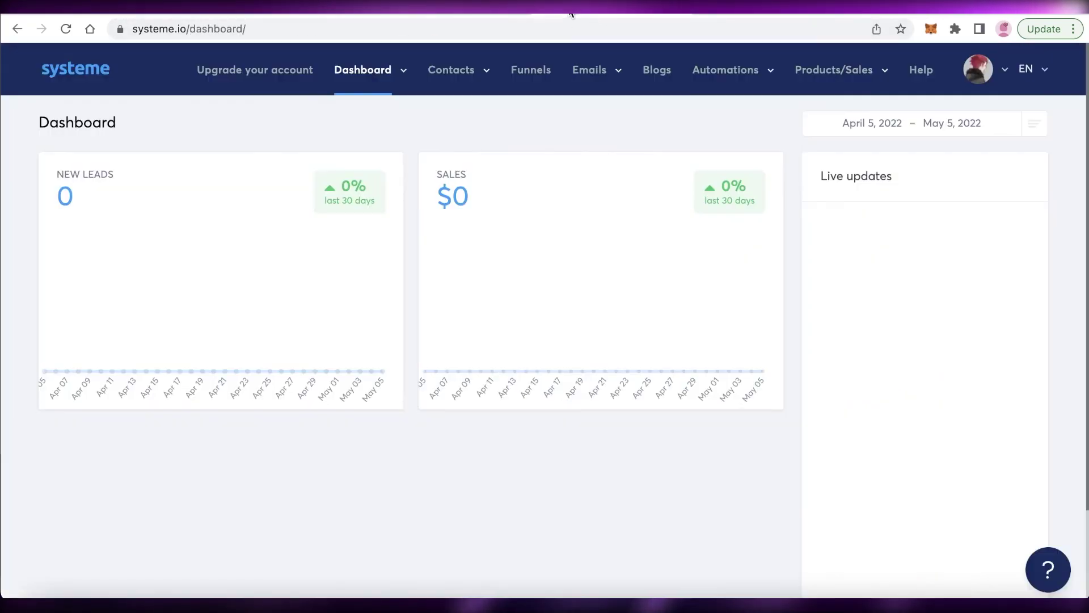
{"action": "mouse_move", "coordinate": [591, 70]}
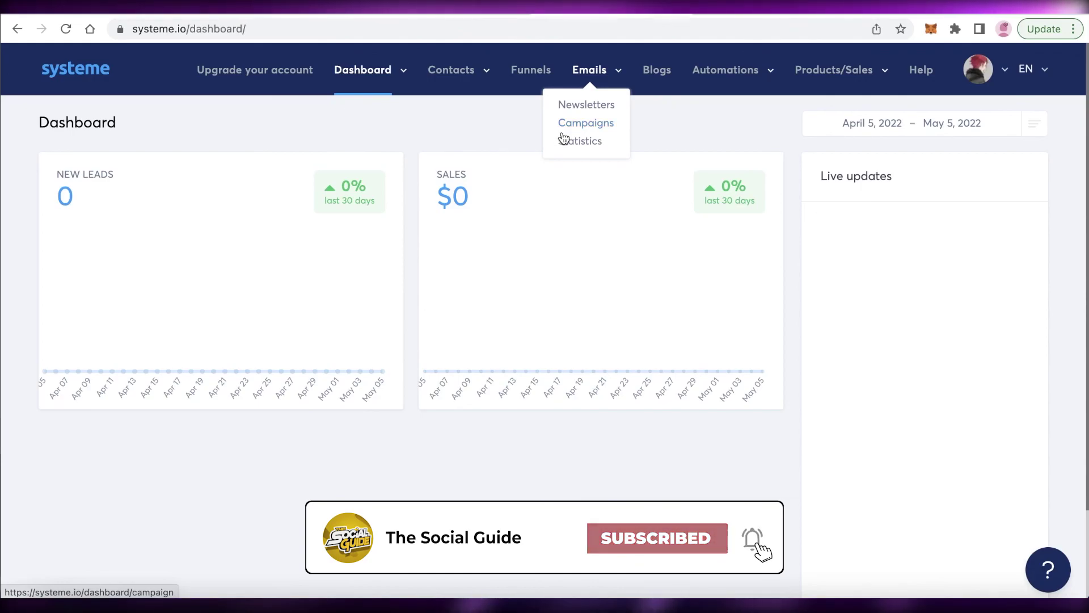
{"action": "scroll", "coordinate": [345, 439], "scroll_direction": "down", "scroll_amount": 2}
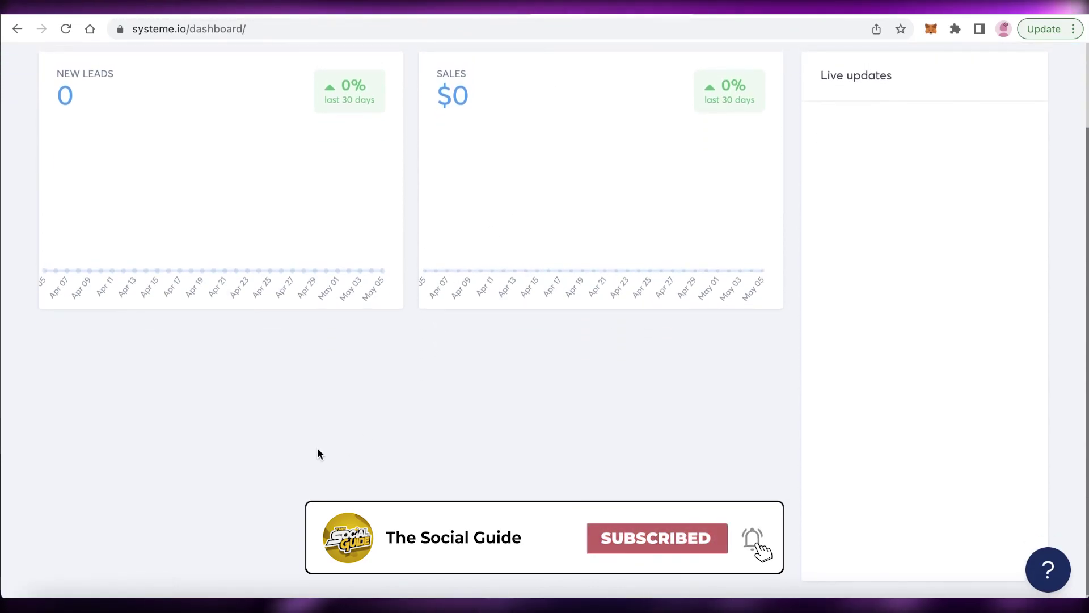
{"action": "scroll", "coordinate": [318, 452], "scroll_direction": "up", "scroll_amount": 2}
{"action": "scroll", "coordinate": [321, 461], "scroll_direction": "down", "scroll_amount": 2}
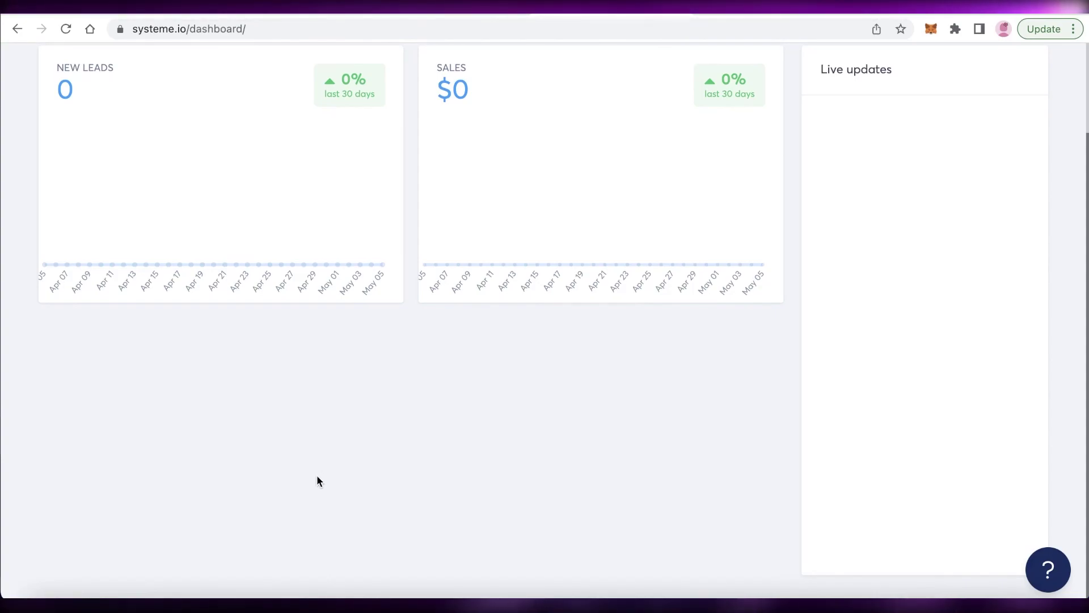
{"action": "scroll", "coordinate": [579, 284], "scroll_direction": "up", "scroll_amount": 2}
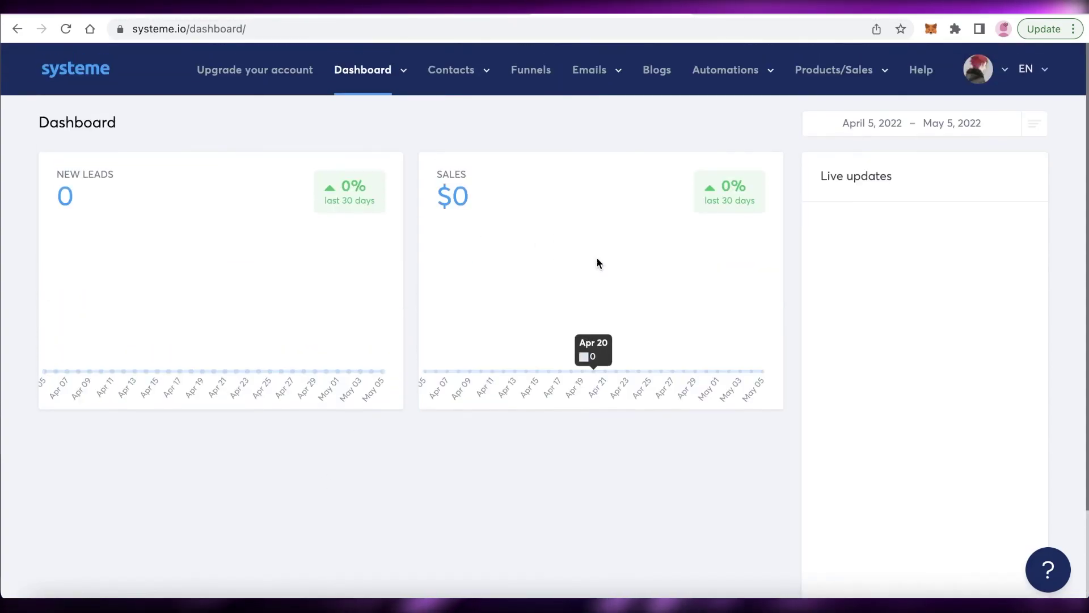